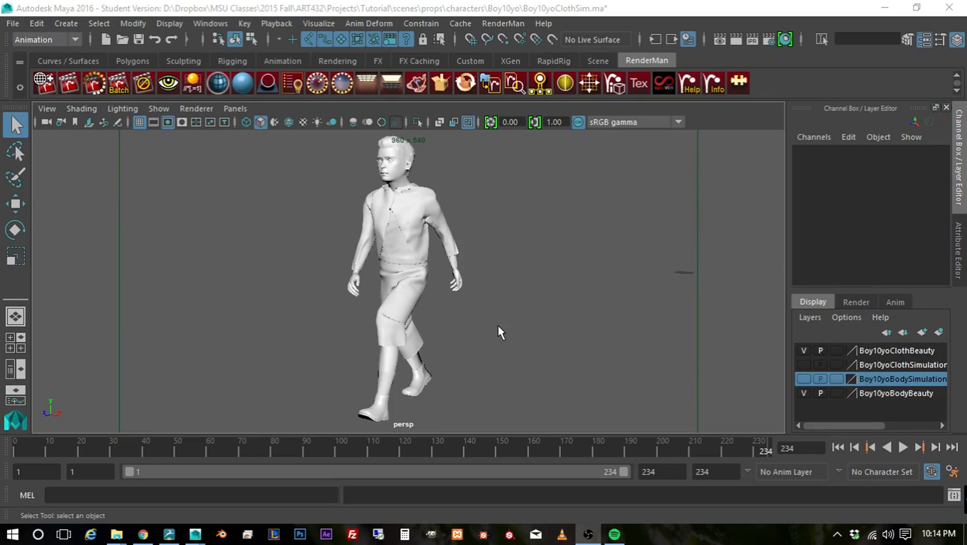
Return the timeline to frame 1 and save the cloth simulation scene, accepting the student version notice
left_click(15, 24)
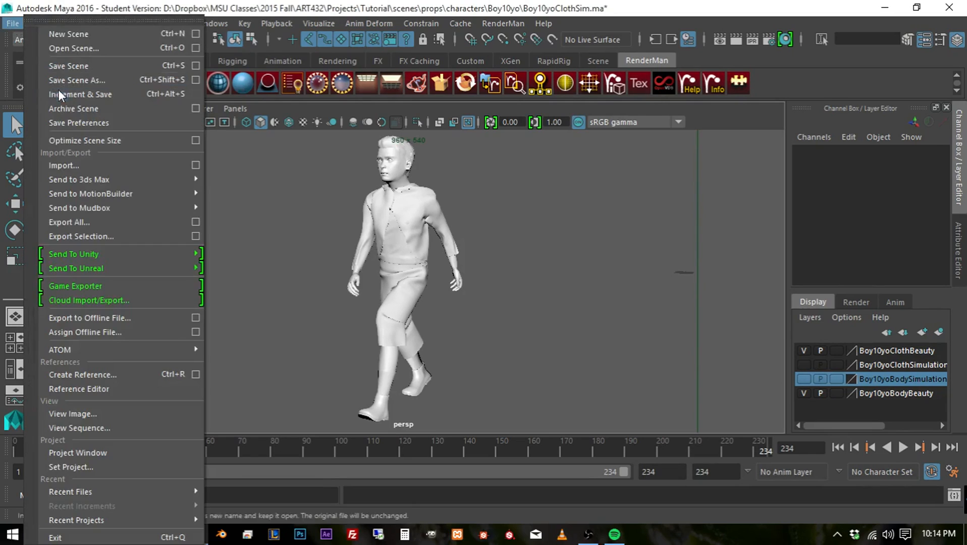
left_click(70, 68)
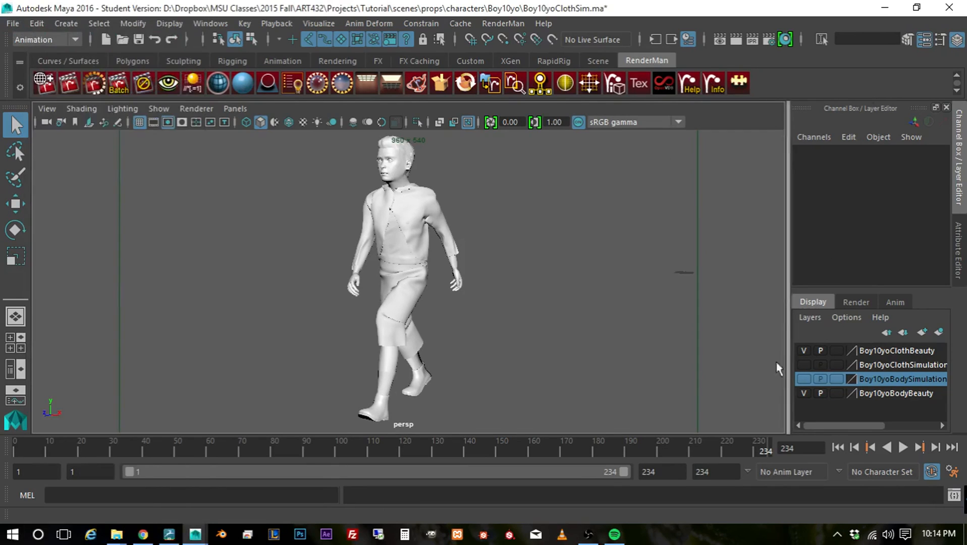
left_click(838, 447)
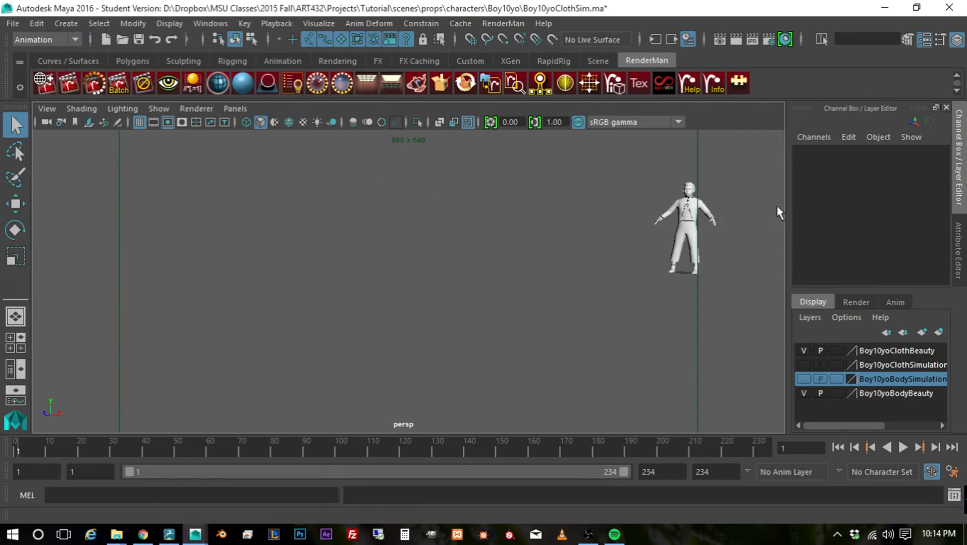
left_click(12, 23)
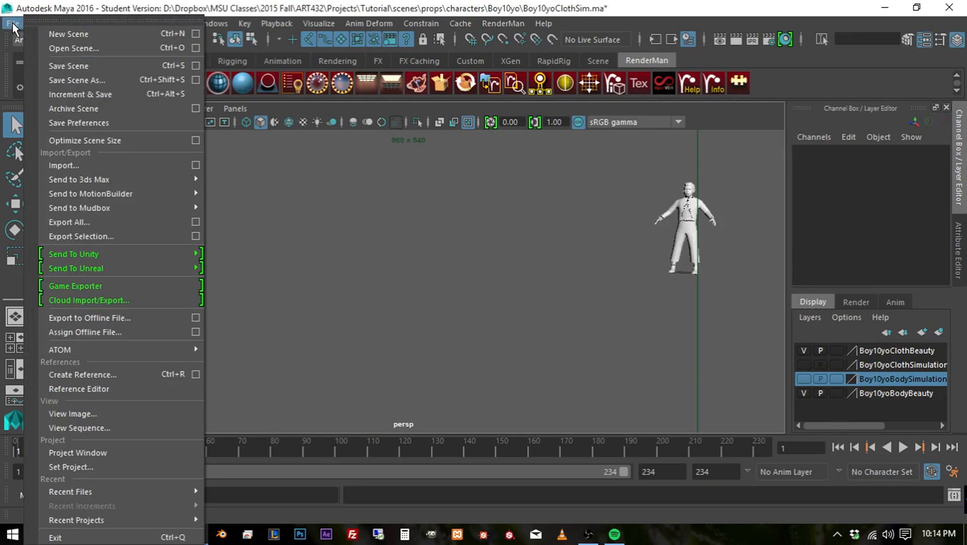
left_click(96, 65)
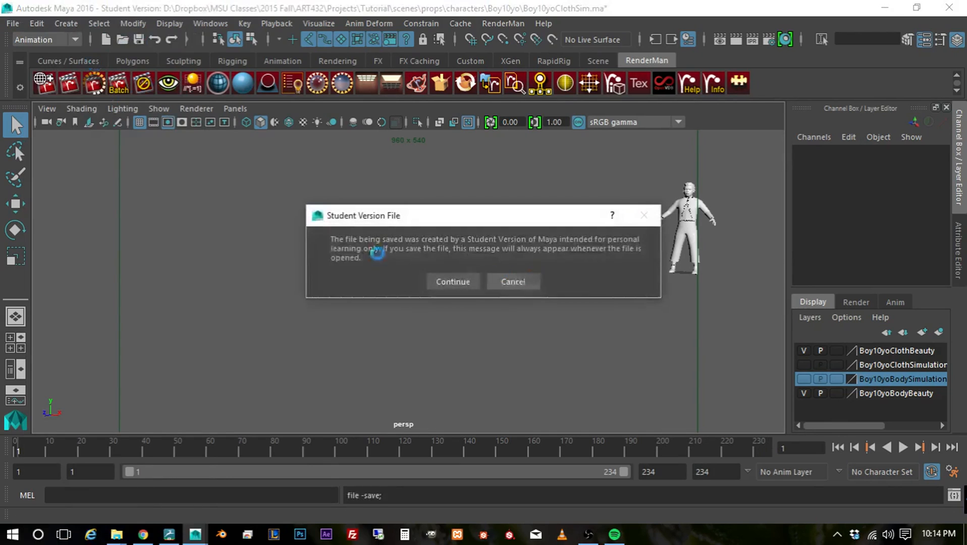
left_click(472, 281)
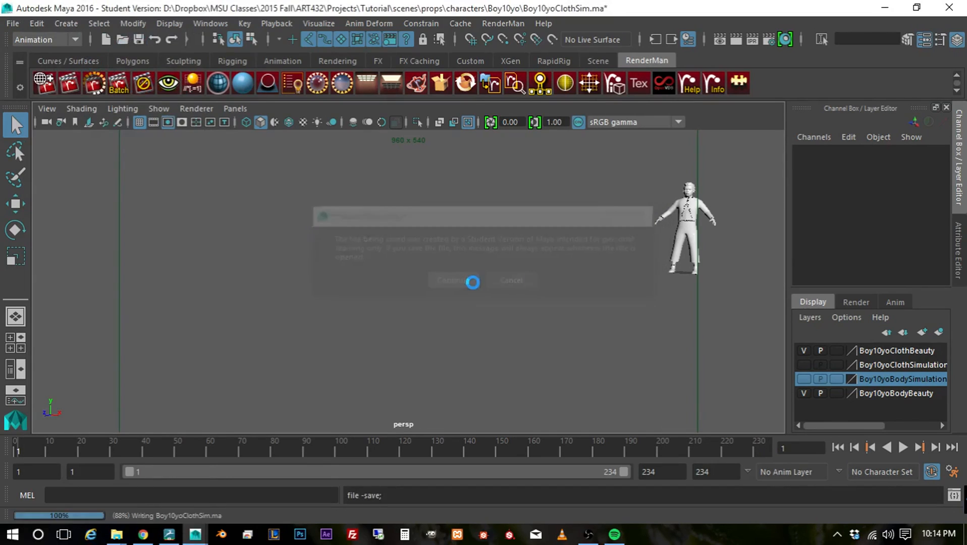
Open the scene file Boy10yoProduction.ma from the Boy10yo characters folder
left_click(12, 22)
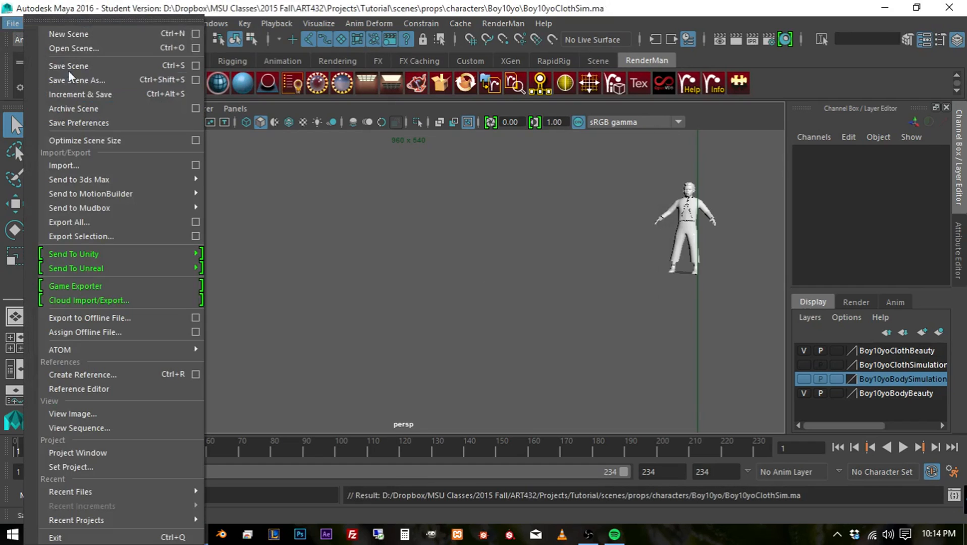
left_click(86, 48)
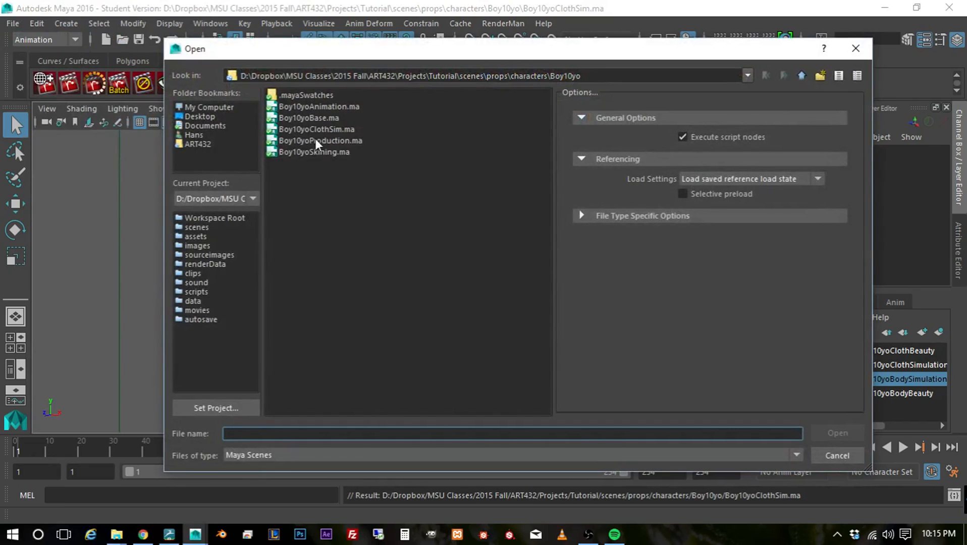
left_click(315, 141)
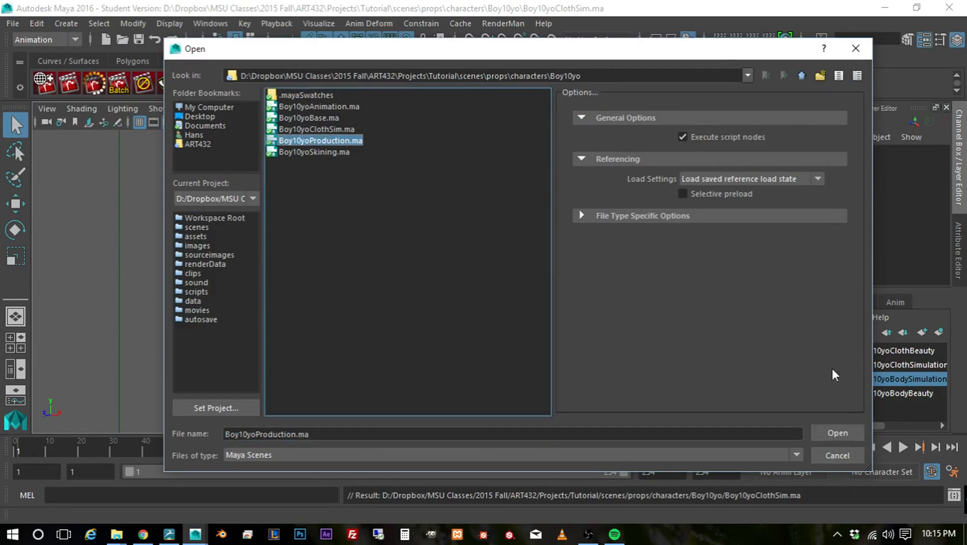
left_click(843, 433)
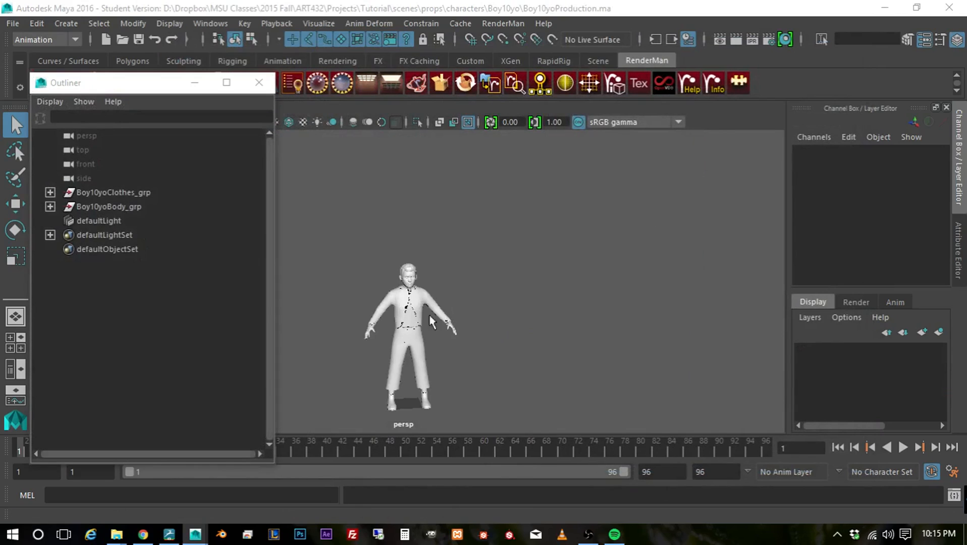
Group Boy10yoClothes_grp and Boy10yoBody_grp together under one parent group
left_click_drag(150, 89, 157, 59)
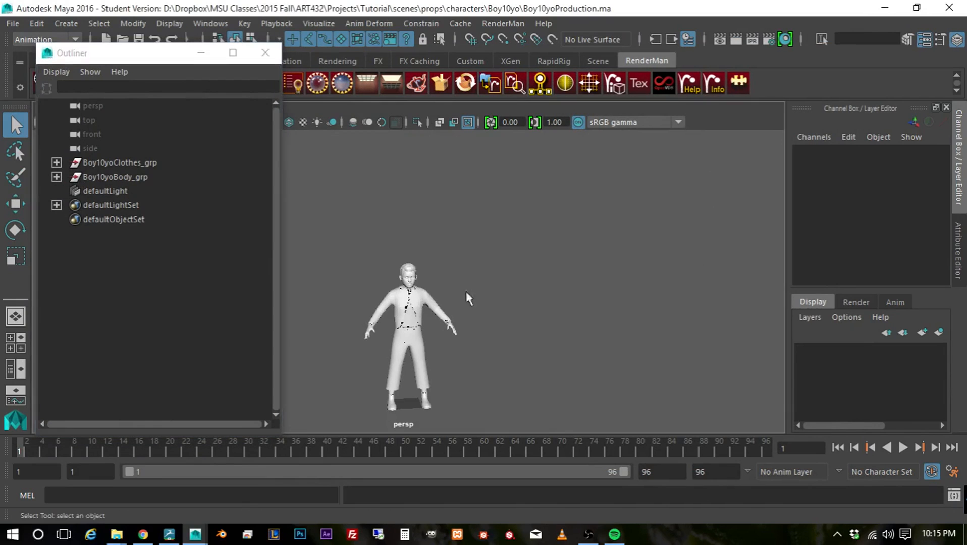
middle_click_drag(469, 300, 482, 238, "alt")
scroll(472, 245, "up", 4)
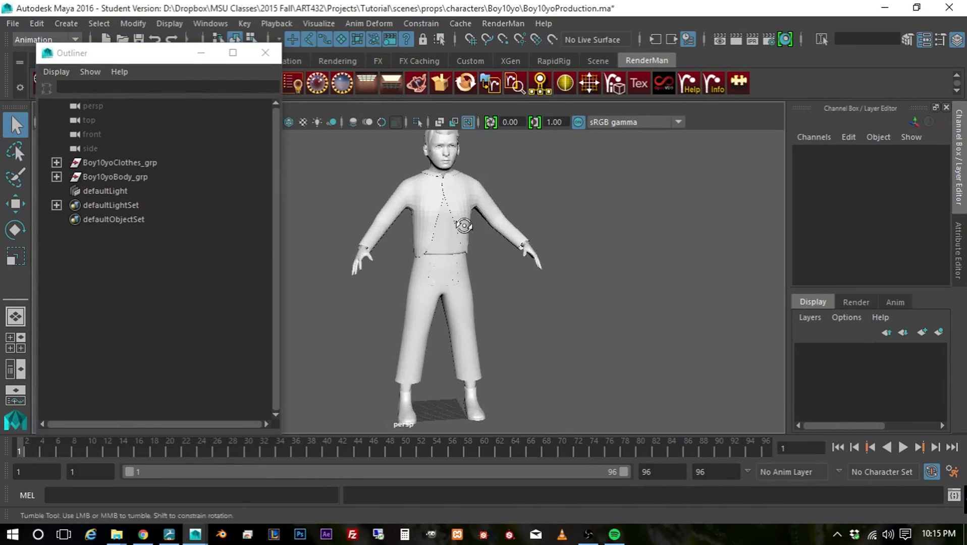
left_click_drag(463, 226, 428, 194, "alt")
scroll(427, 195, "down", 2)
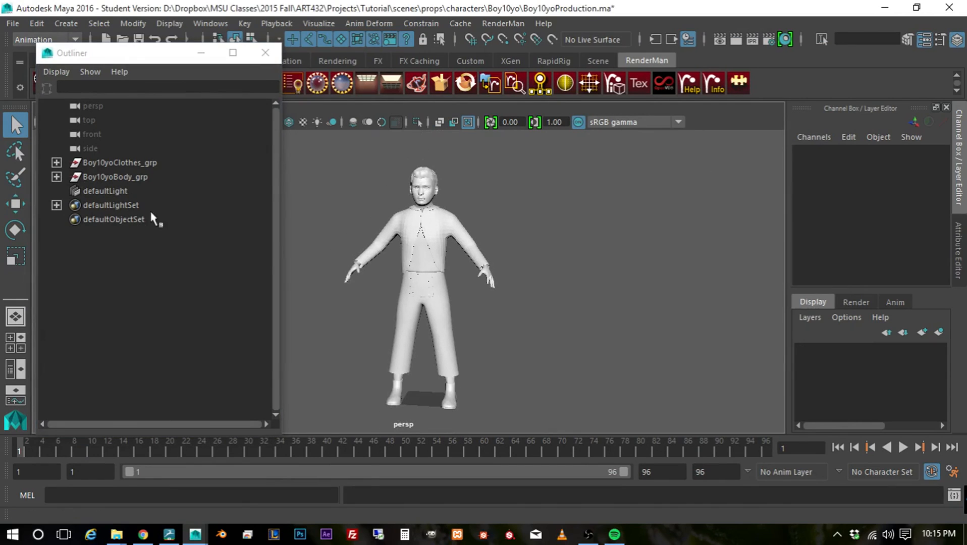
left_click(123, 165)
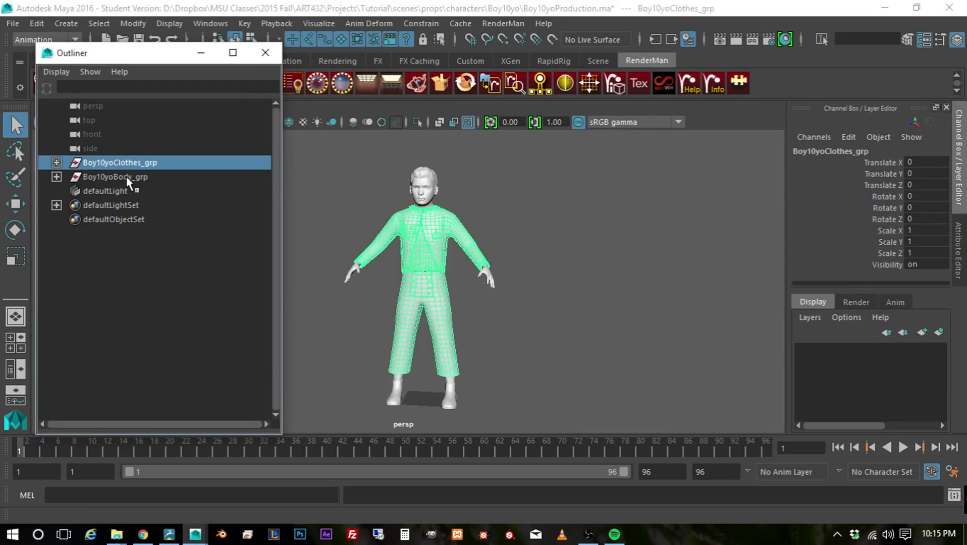
left_click(130, 178, "shift")
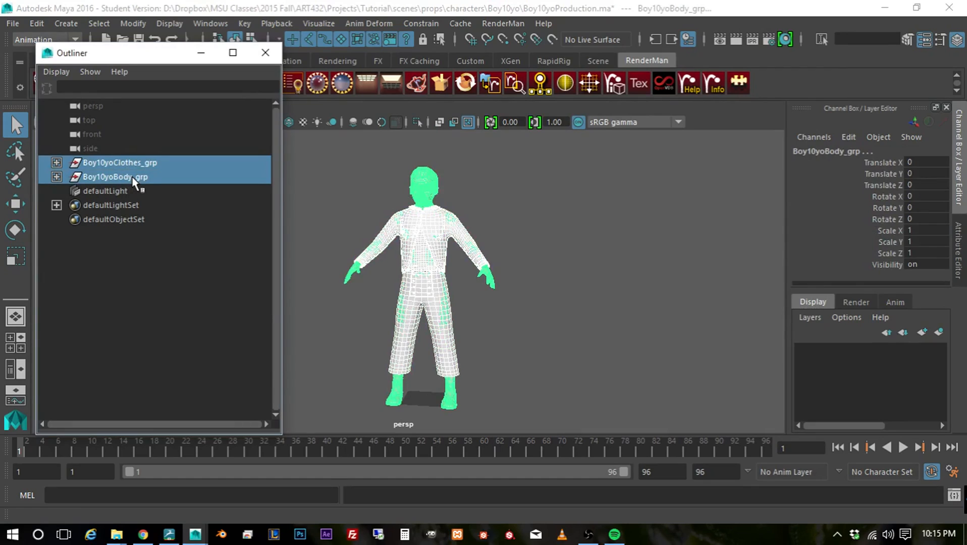
key("ctrl+g")
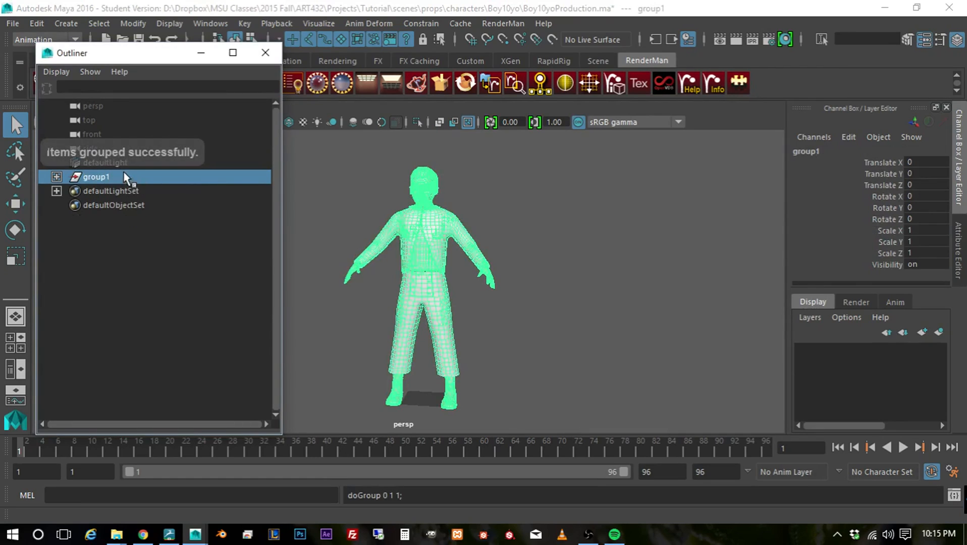
Rename the new parent group as Boy10yoProduction_grp
double_click(120, 178)
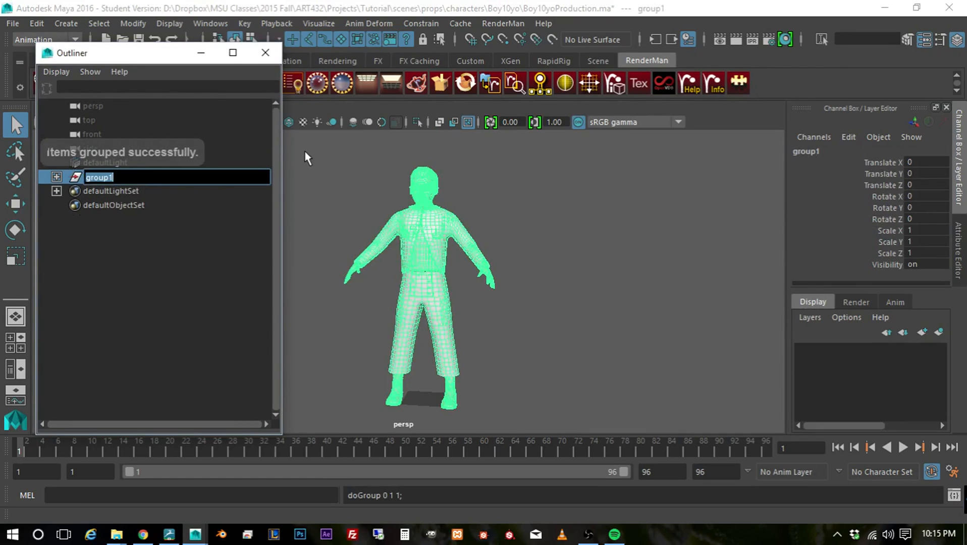
type("Bo")
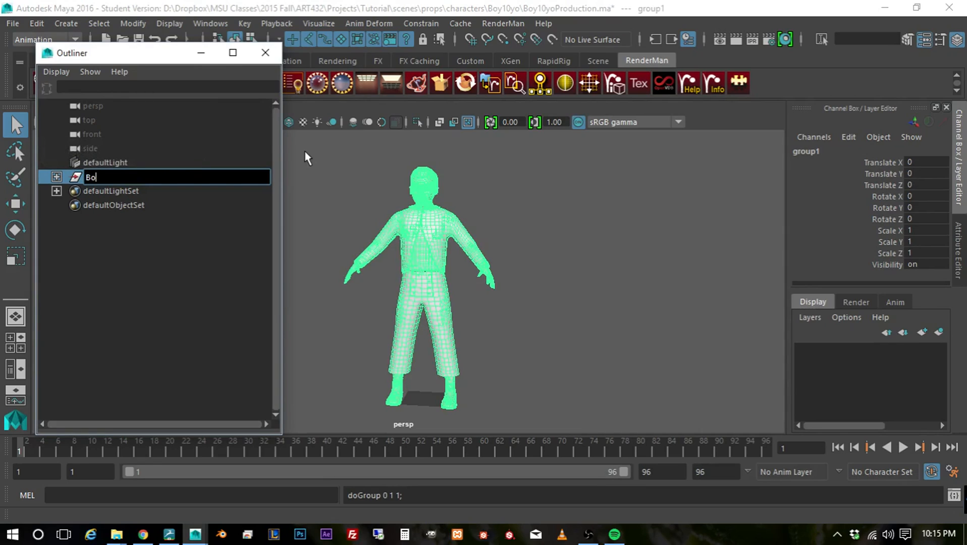
type("y10yoProduction_ grp")
key("Return")
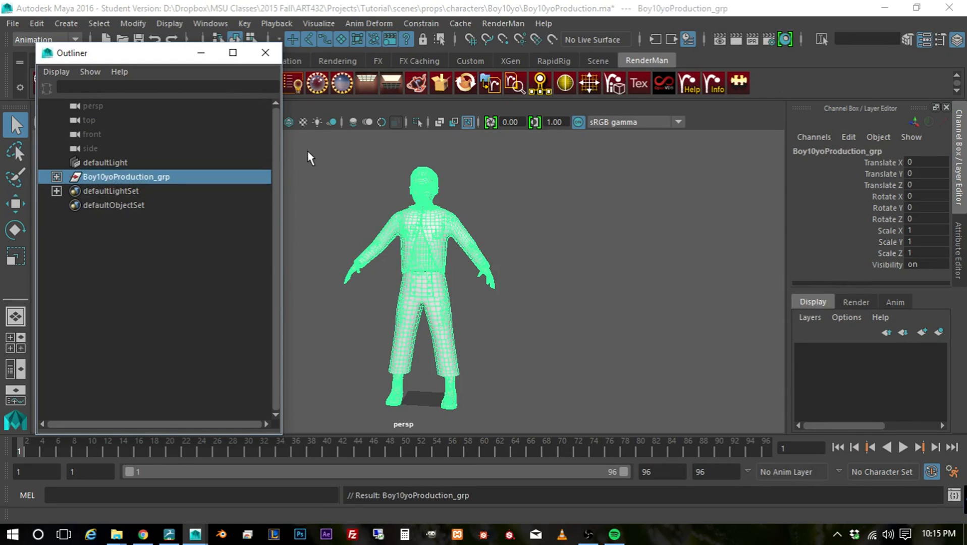
Hide Boy10yoPantsButton_grp and Boy10yoPantsFrontFlap inside the pants group, leaving the button group collapsed
left_click(57, 177)
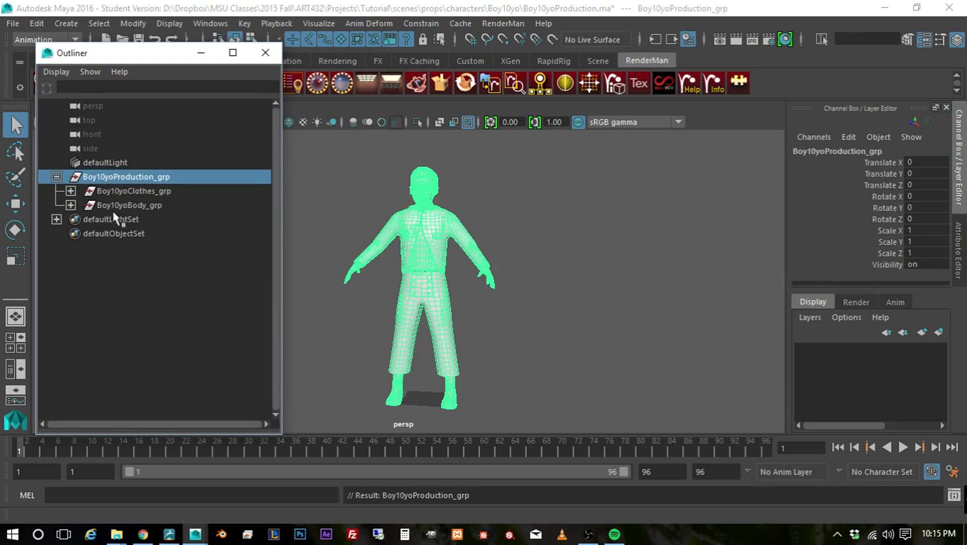
left_click(71, 191, "shift")
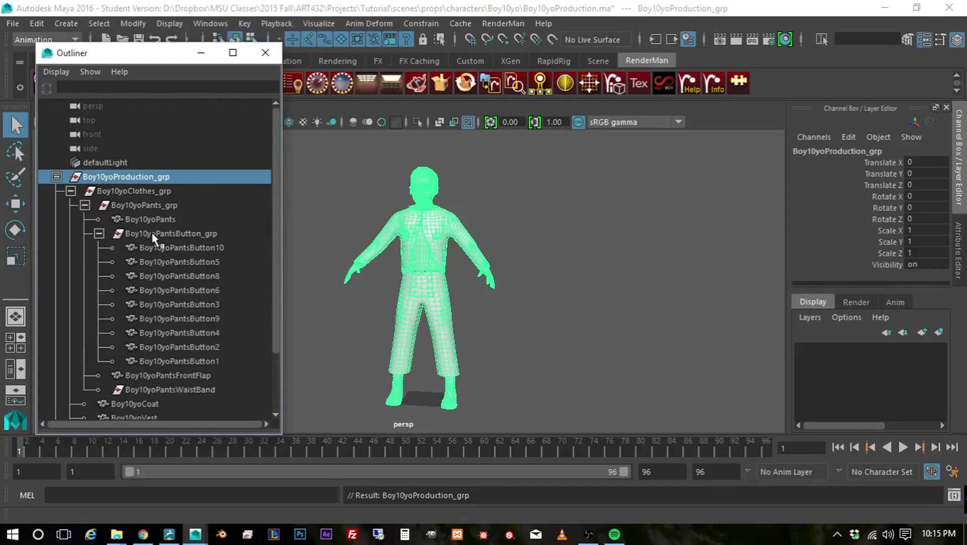
scroll(153, 245, "down", 2)
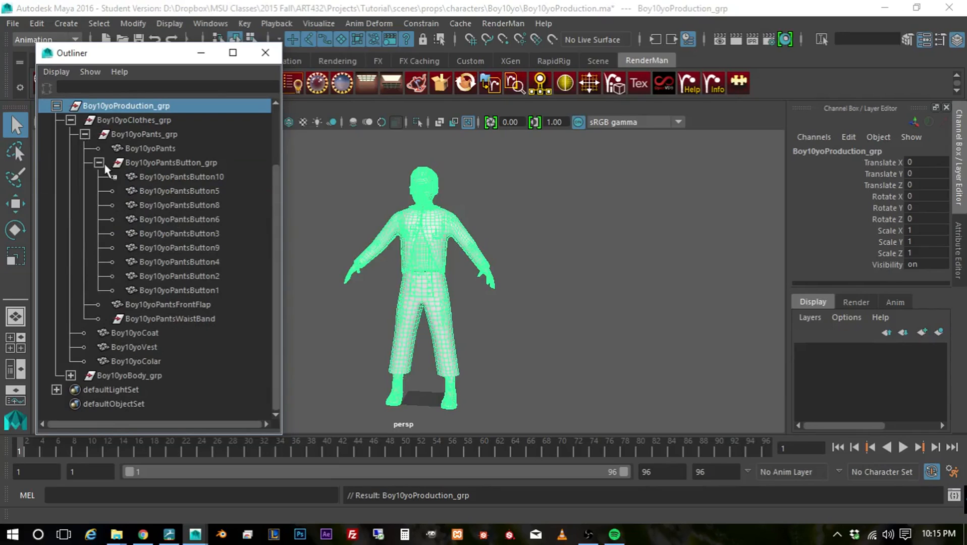
left_click(163, 163)
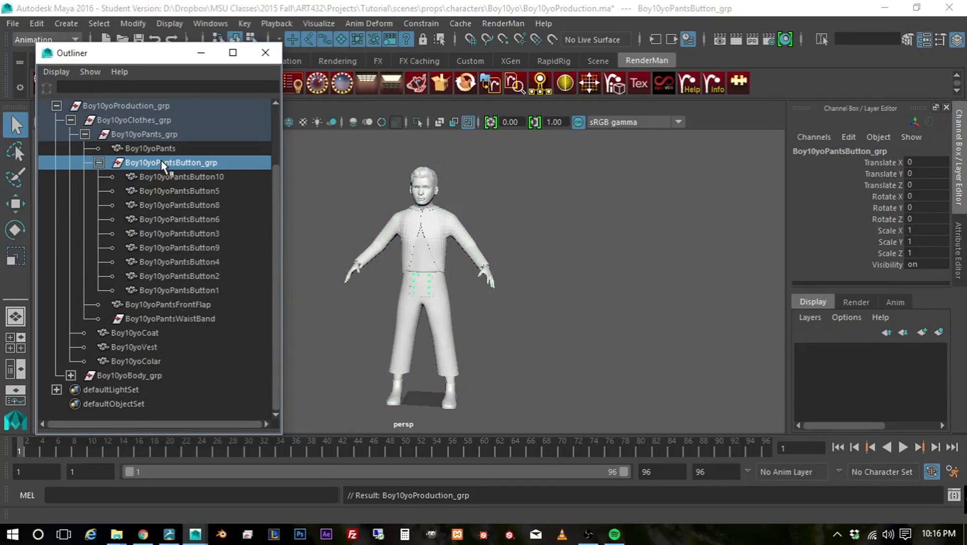
key("ctrl+h")
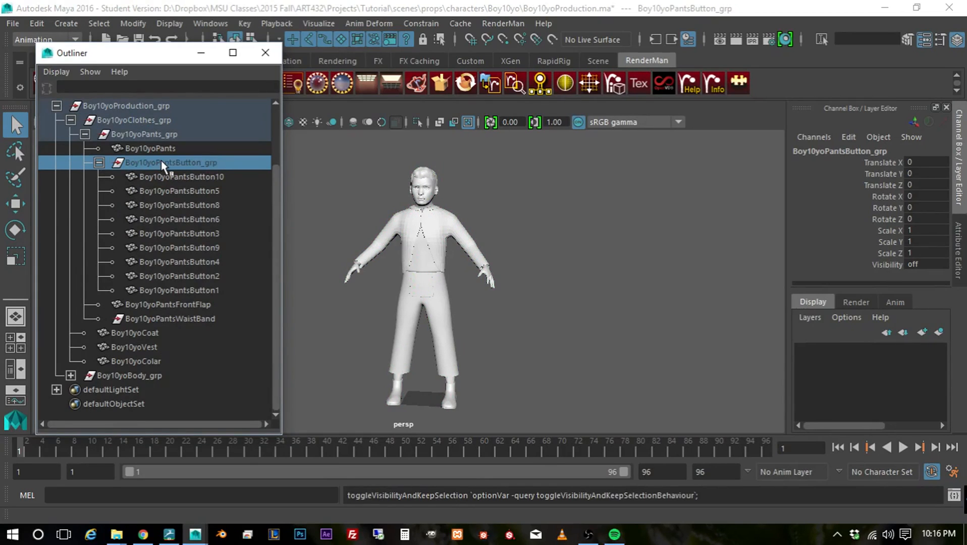
left_click(174, 304)
key("ctrl+h")
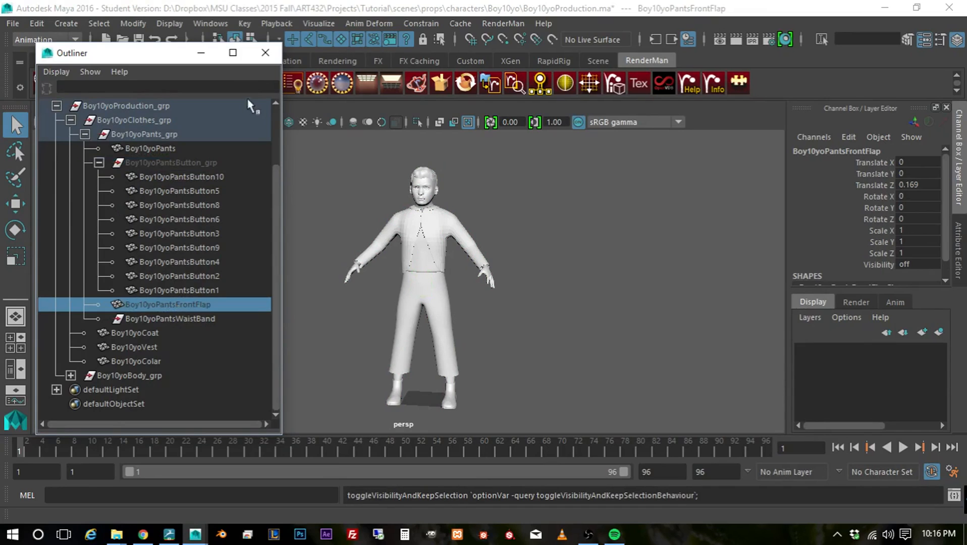
left_click(99, 163)
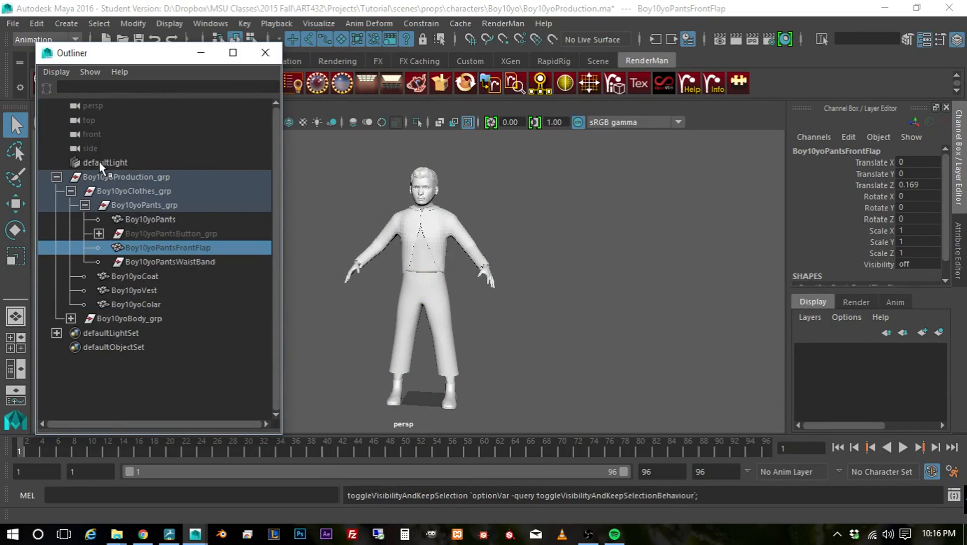
left_click(98, 233)
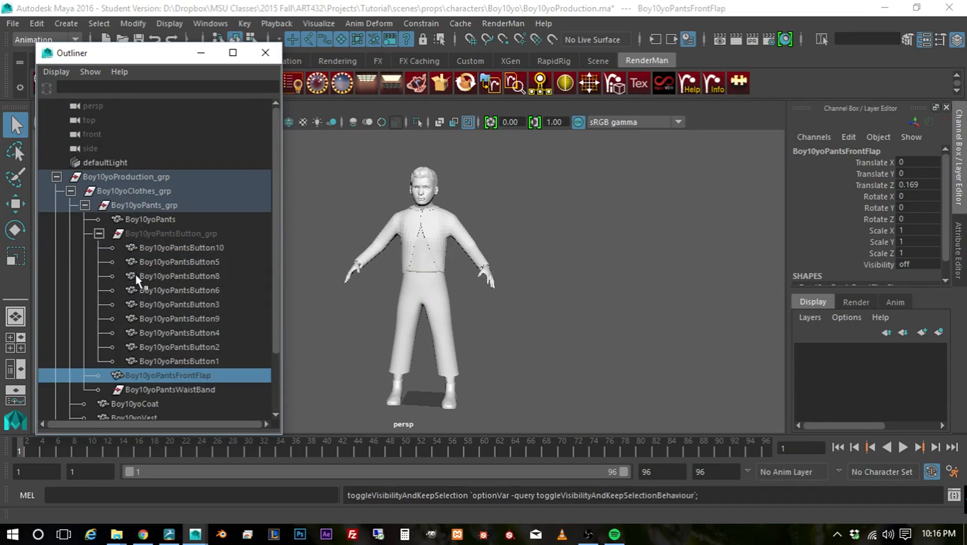
left_click(99, 234)
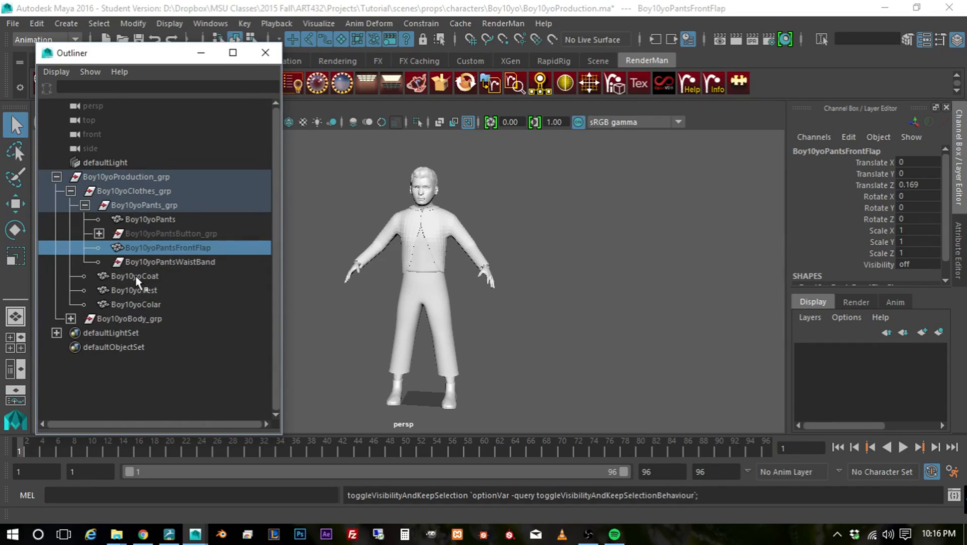
Select the Boy10yoPants mesh and detach the Geometry Cache commands as a floating window
left_click(159, 219)
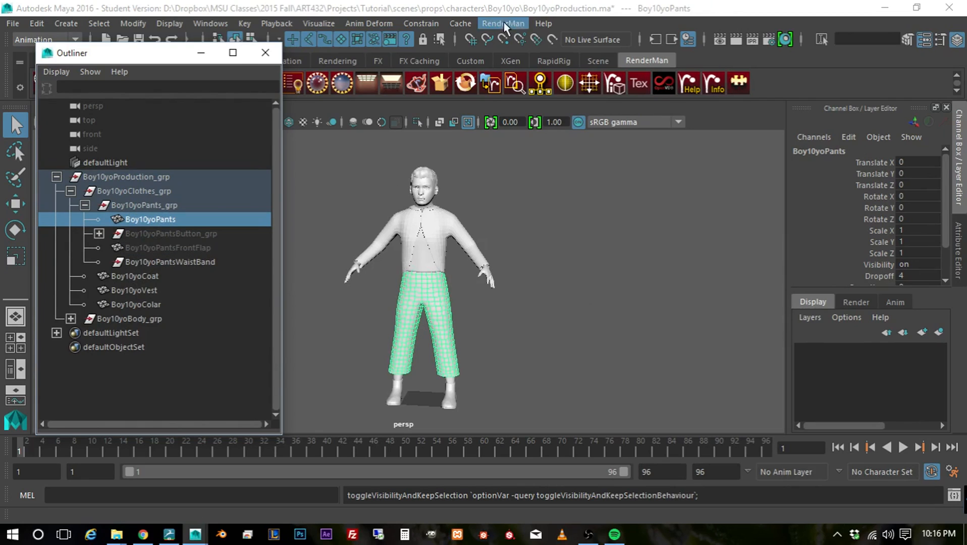
left_click(466, 23)
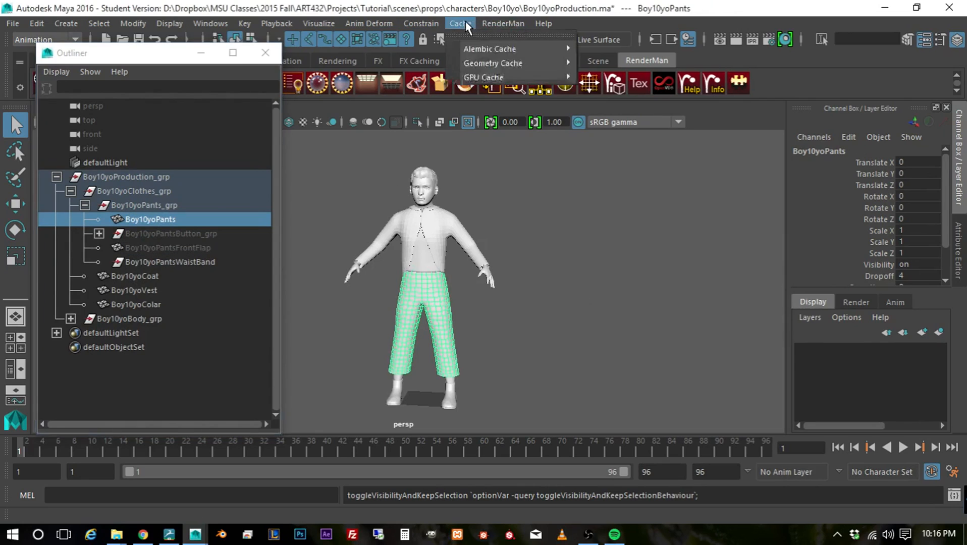
mouse_move(492, 62)
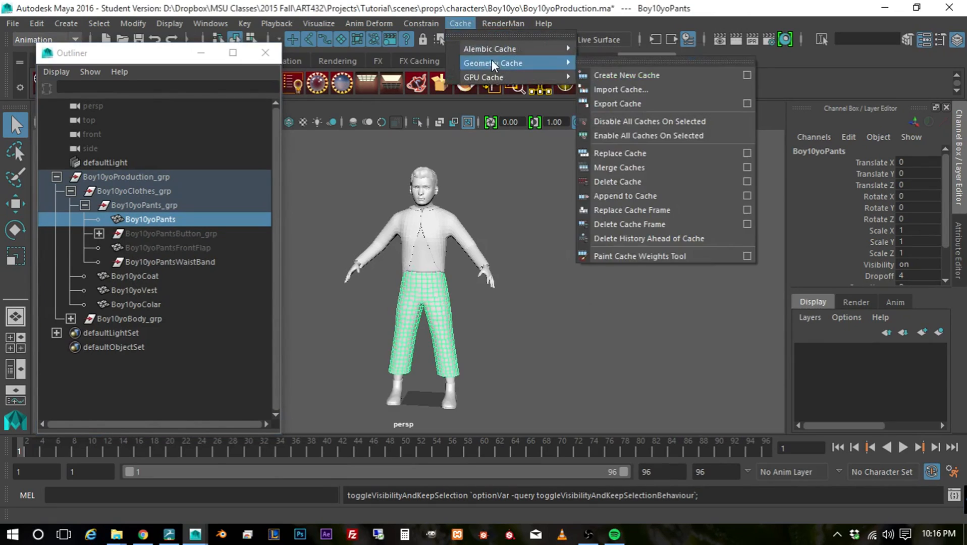
left_click(624, 62)
left_click_drag(628, 47, 389, 74)
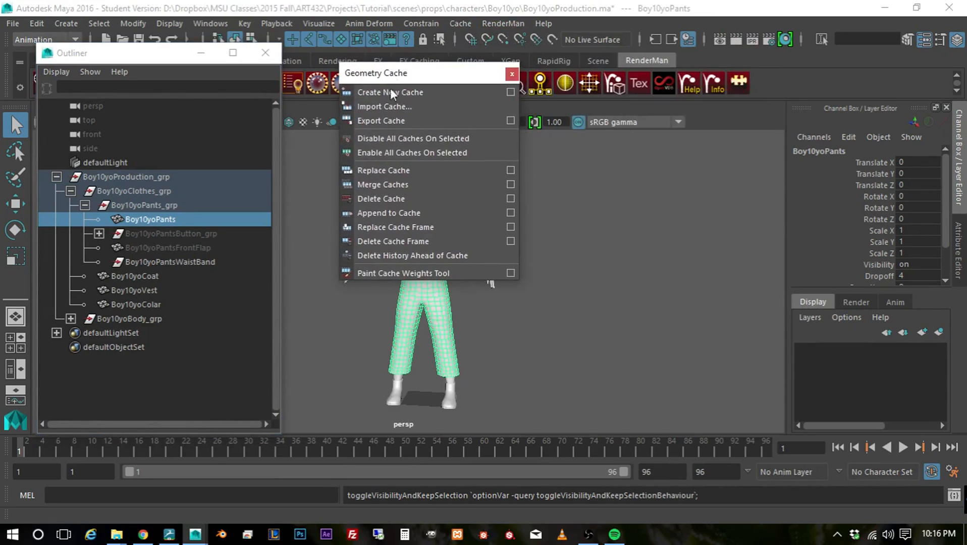
Import the cache file Boy10yoPantsShape.xml from the Boy10yoClothingSimulation folder onto the selected pants mesh
left_click(391, 106)
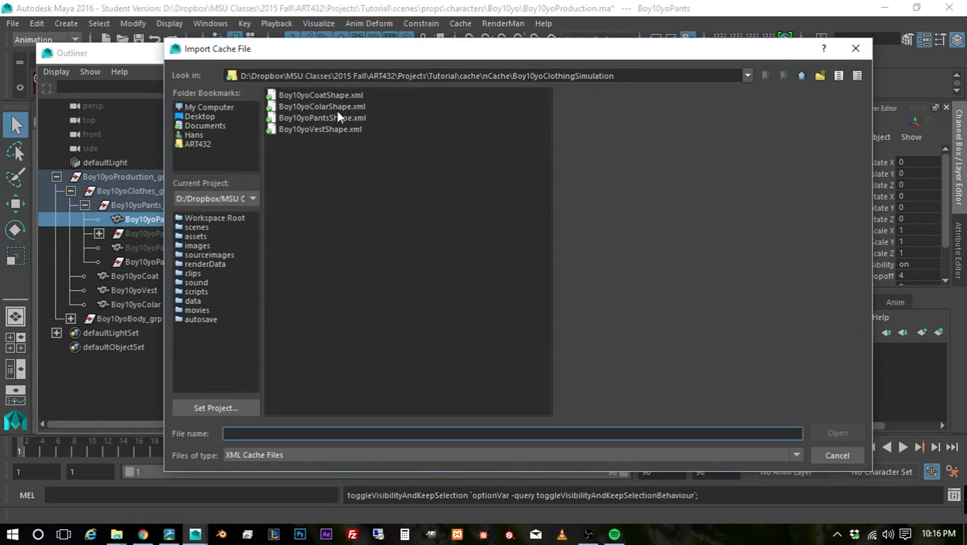
left_click(337, 117)
left_click_drag(447, 54, 470, 51)
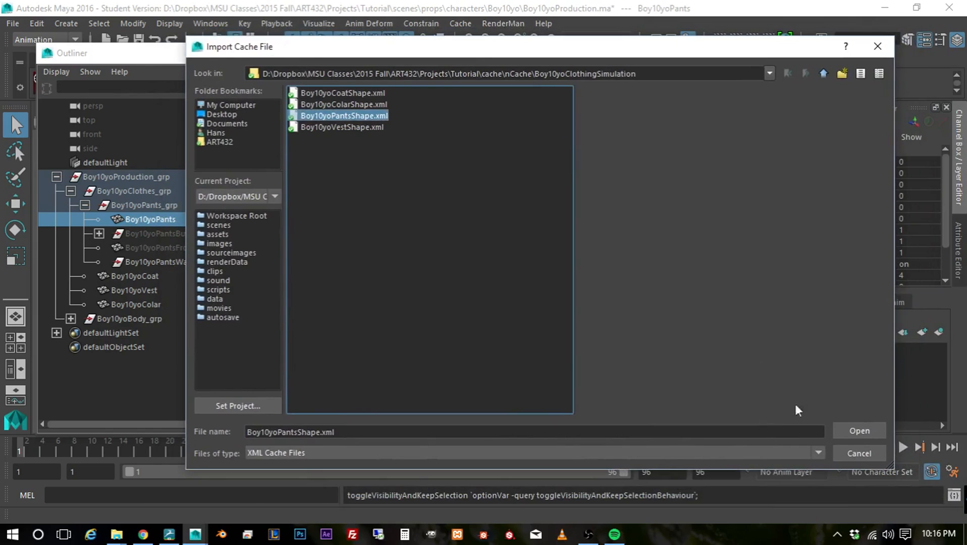
left_click(860, 431)
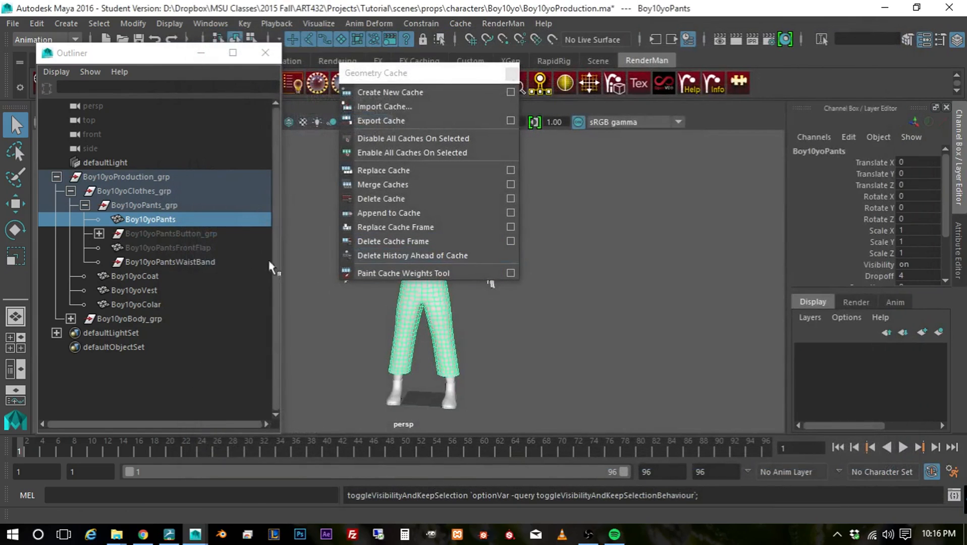
Delete the empty Boy10yoPantsWaistBand group from the pants group
left_click(140, 262)
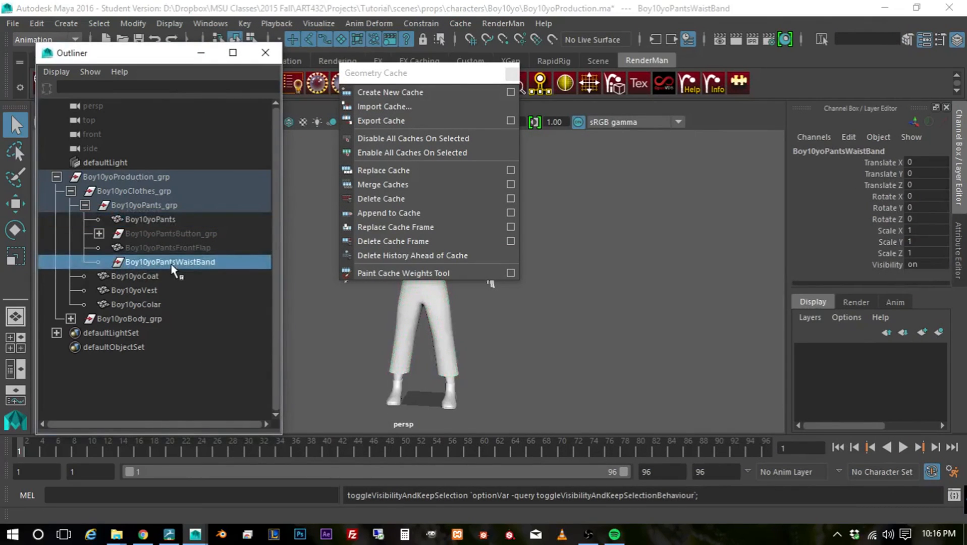
key("Delete")
Import the cache file Boy10yoCoatShape.xml from the Boy10yoClothingSimulation folder onto the Boy10yoCoat mesh
left_click(150, 263)
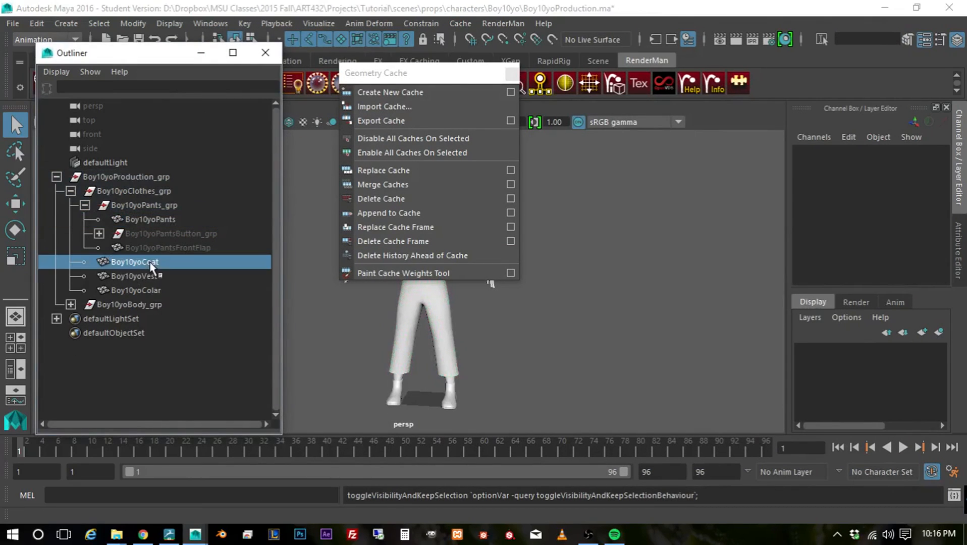
left_click(396, 108)
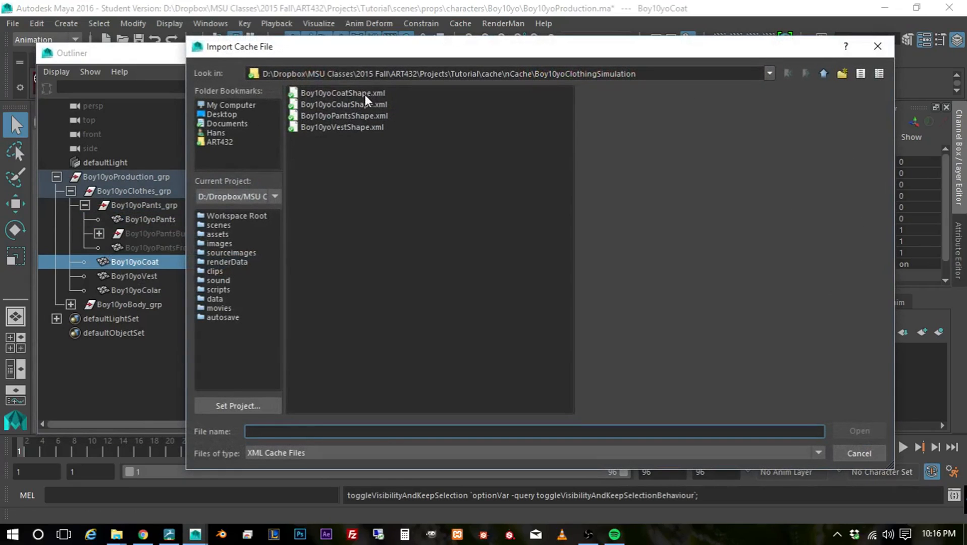
left_click(364, 94)
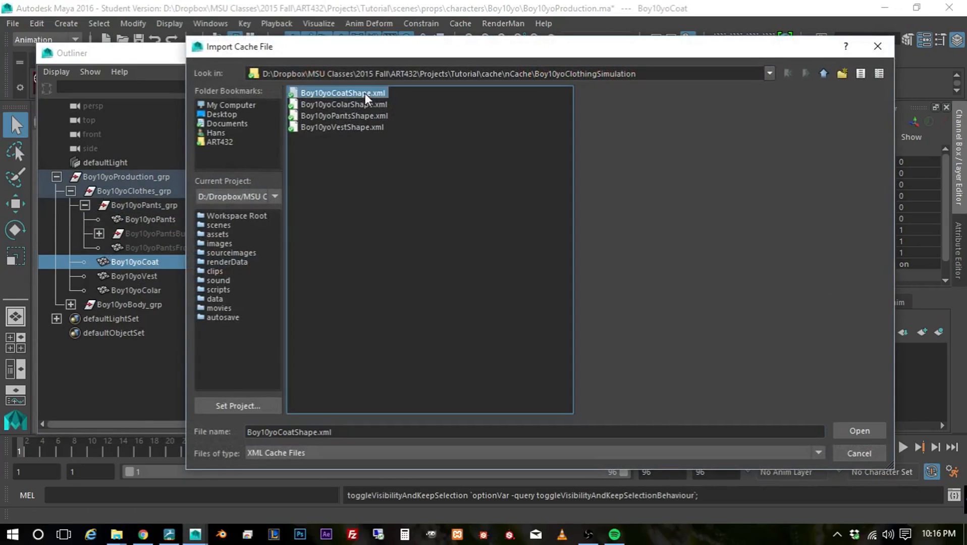
left_click(857, 432)
Import the cache file Boy10yoVestShape.xml from the Boy10yoClothingSimulation folder onto the Boy10yoVest mesh
left_click(138, 276)
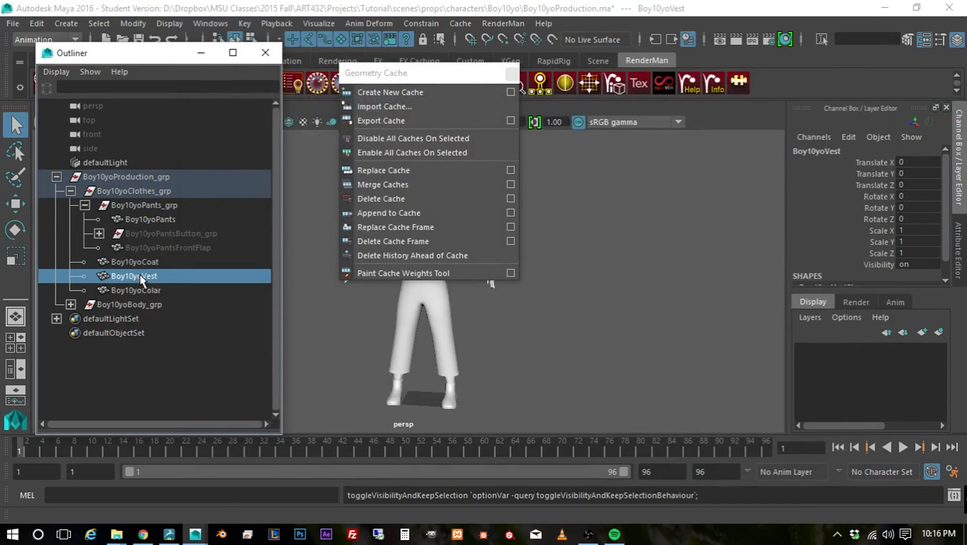
left_click(388, 108)
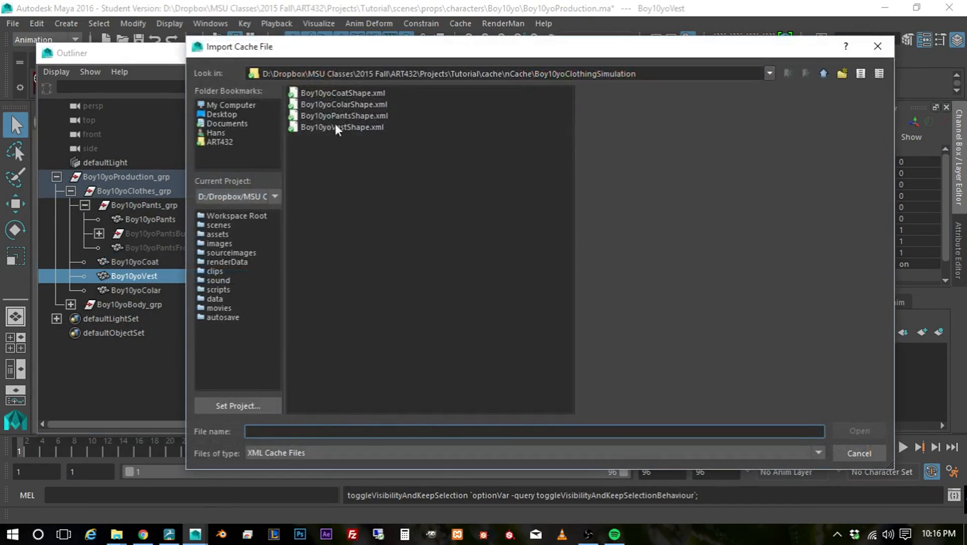
left_click(349, 126)
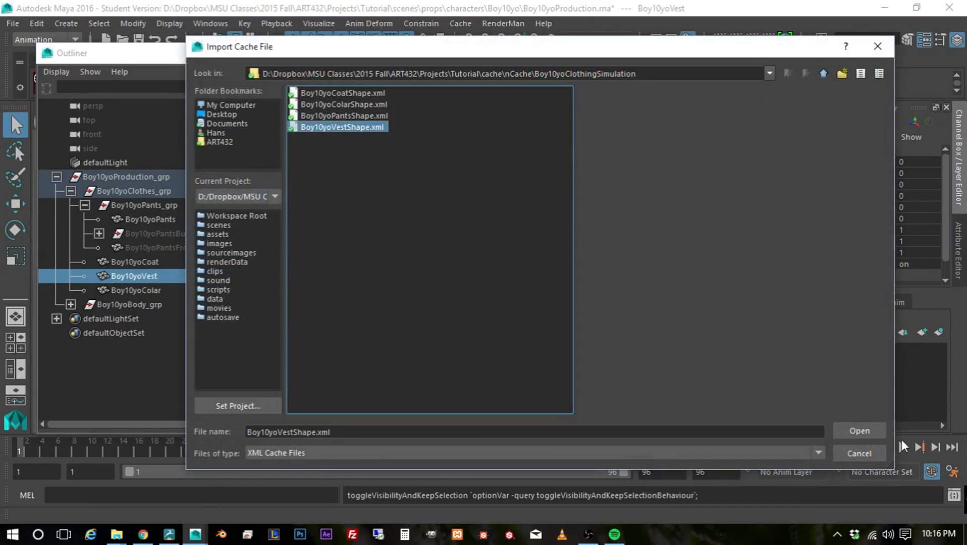
left_click(860, 433)
Import the cache file Boy10yoColarShape.xml from the Boy10yoClothingSimulation folder onto the Boy10yoColar mesh
left_click(151, 293)
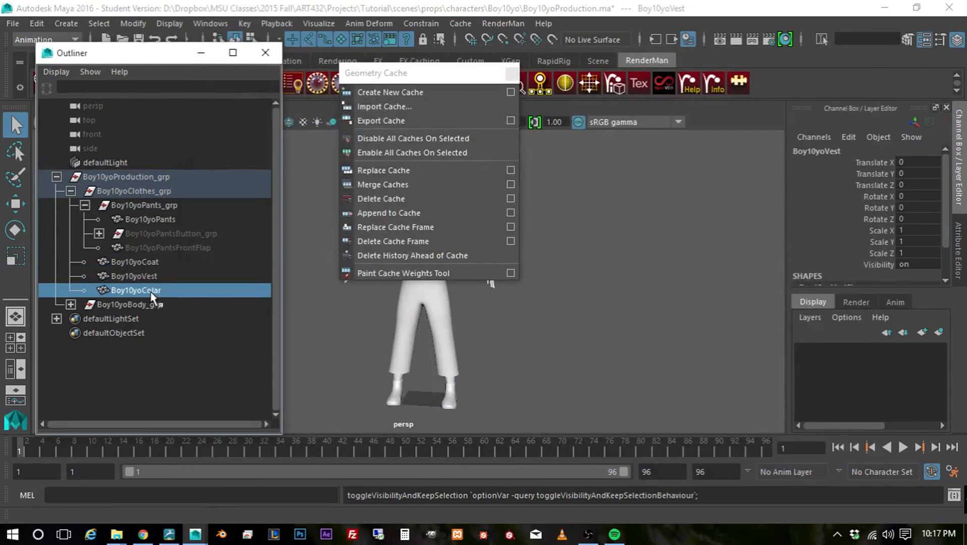
left_click(372, 107)
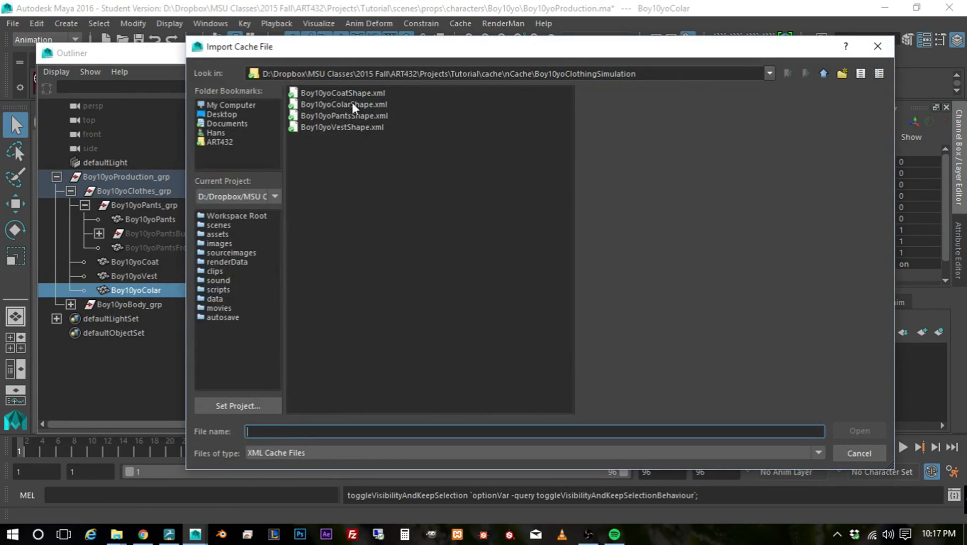
left_click(353, 105)
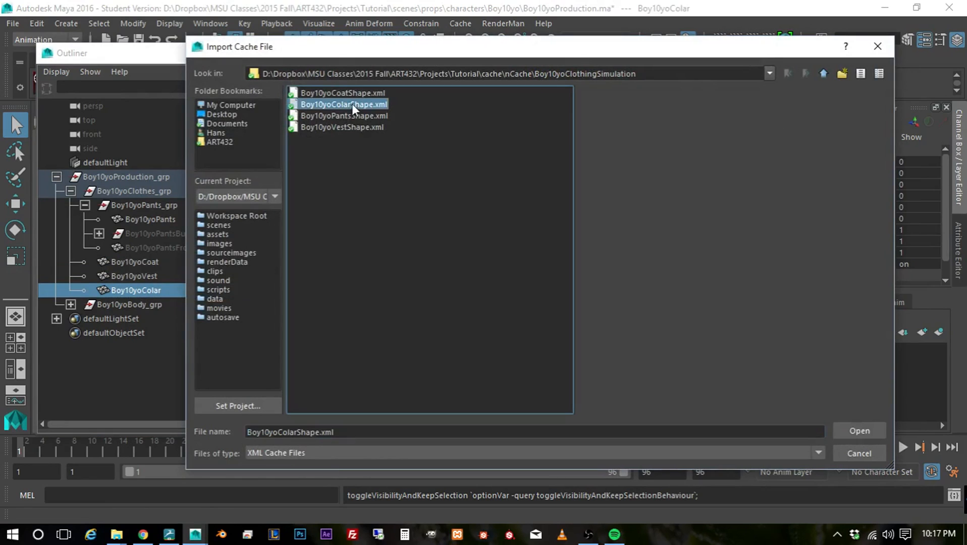
left_click(861, 431)
Move the floating Geometry Cache window clear of the character and set the timeline to frame 1
left_click_drag(411, 76, 643, 93)
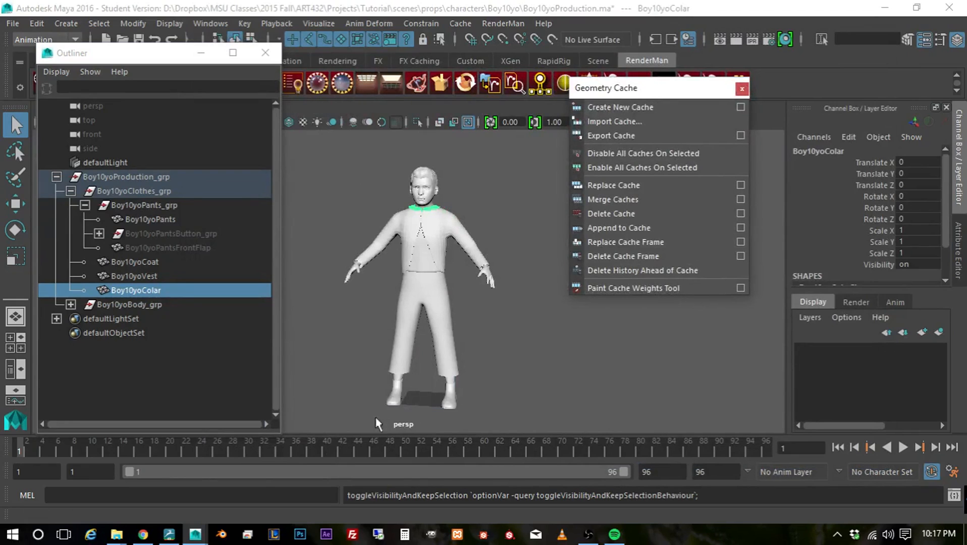
left_click(20, 451)
mouse_move(19, 451)
left_mouse_down()
mouse_move(364, 467)
mouse_move(584, 438)
mouse_move(672, 446)
mouse_move(13, 451)
left_mouse_up()
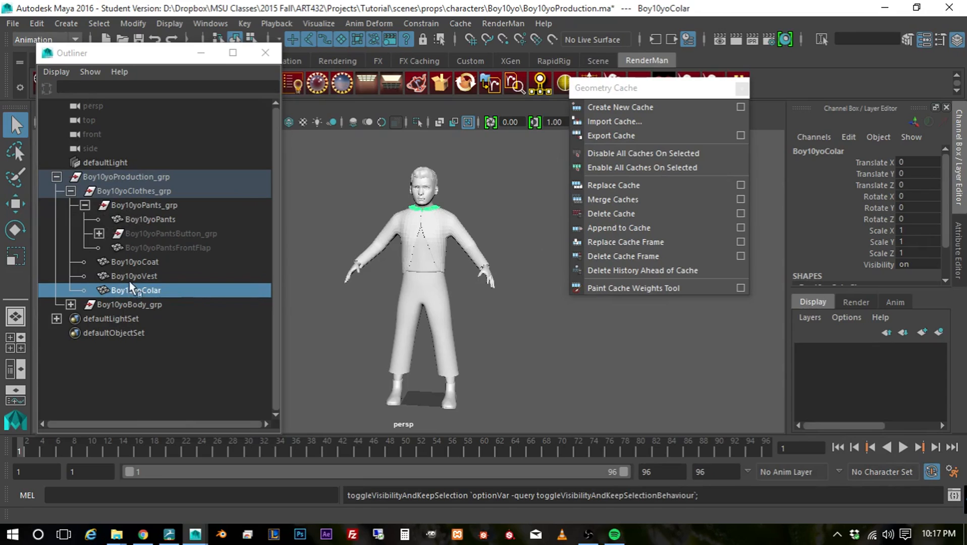
Collapse Boy10yoClothes_grp and expand Boy10yoBody_grp with all its head, shoes and eyes subgroups
left_click(71, 191)
left_click(71, 205)
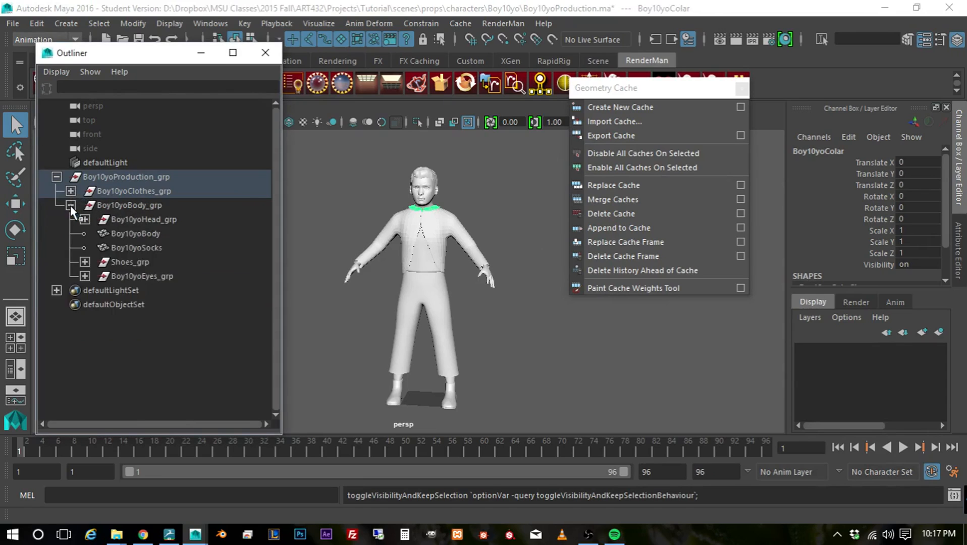
left_click(70, 205)
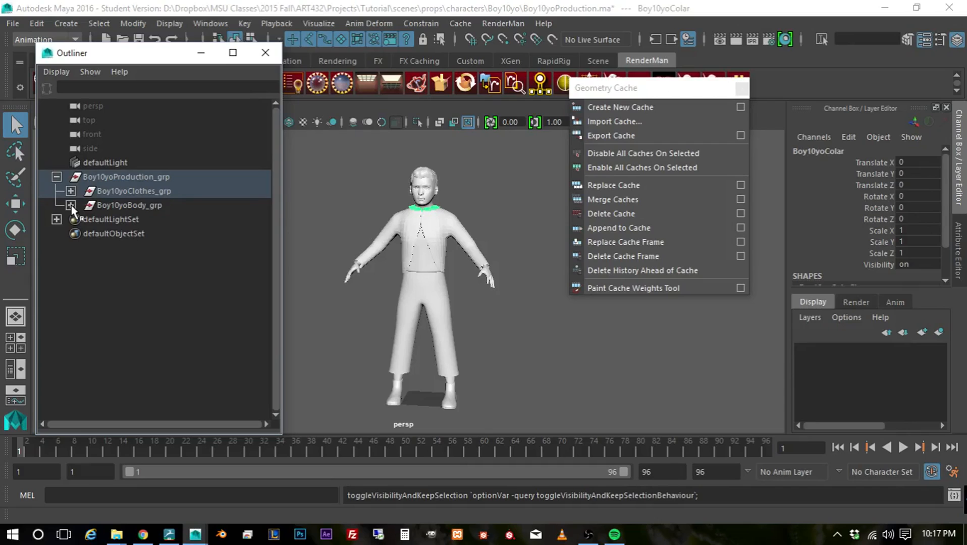
left_click(70, 205)
scroll(173, 279, "down", 1)
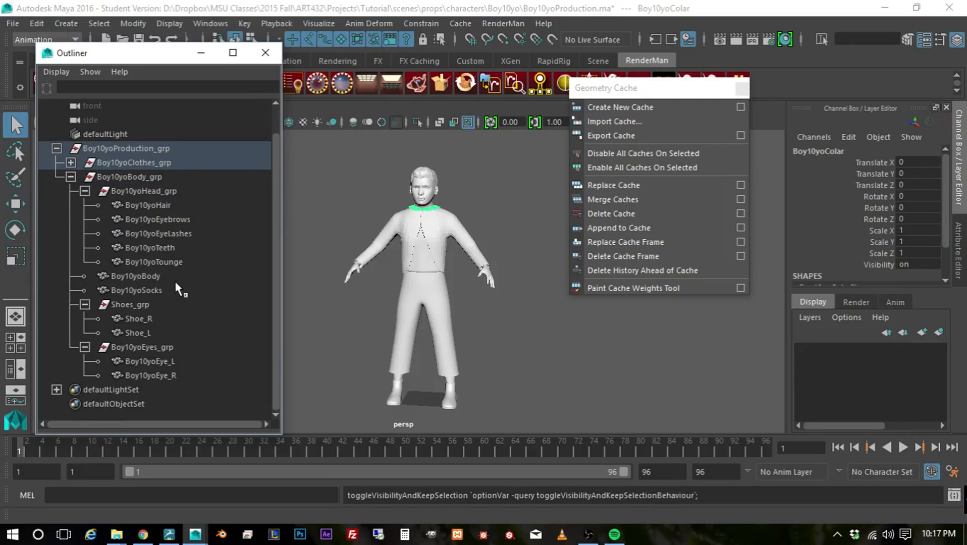
Import the cache file Boy10yoHairShape.xml from the Boy10yoAnimation\ClothSimBodyAnimation folder onto the Boy10yoHair mesh
left_click(148, 206)
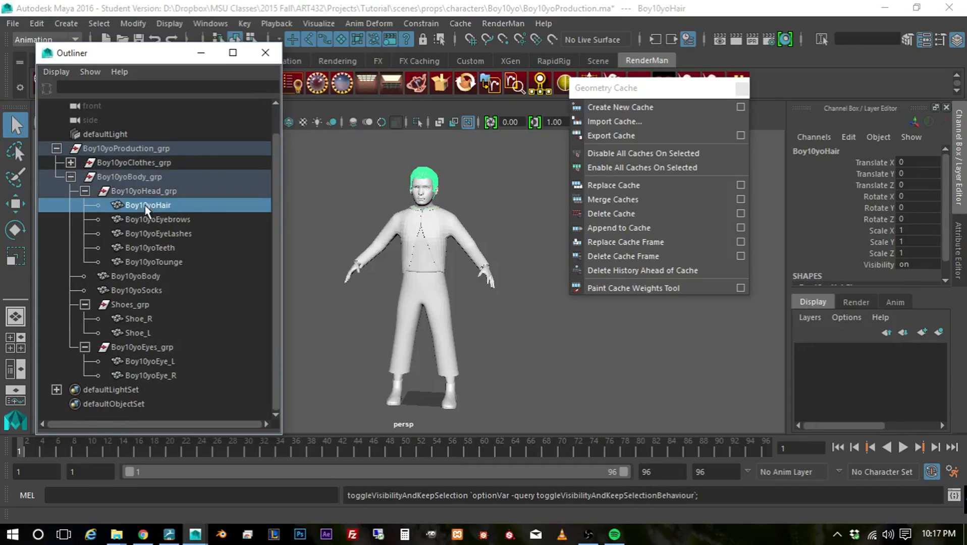
left_click(612, 122)
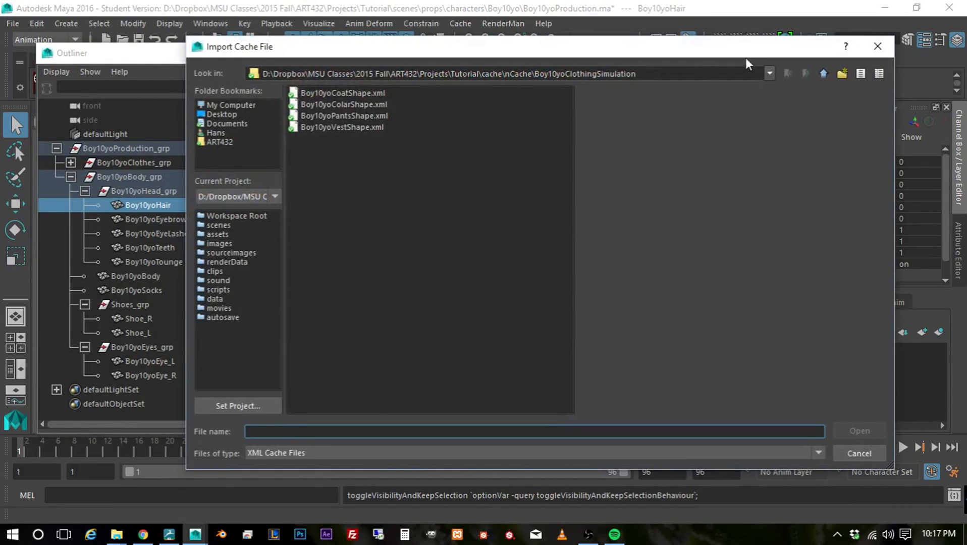
left_click(824, 74)
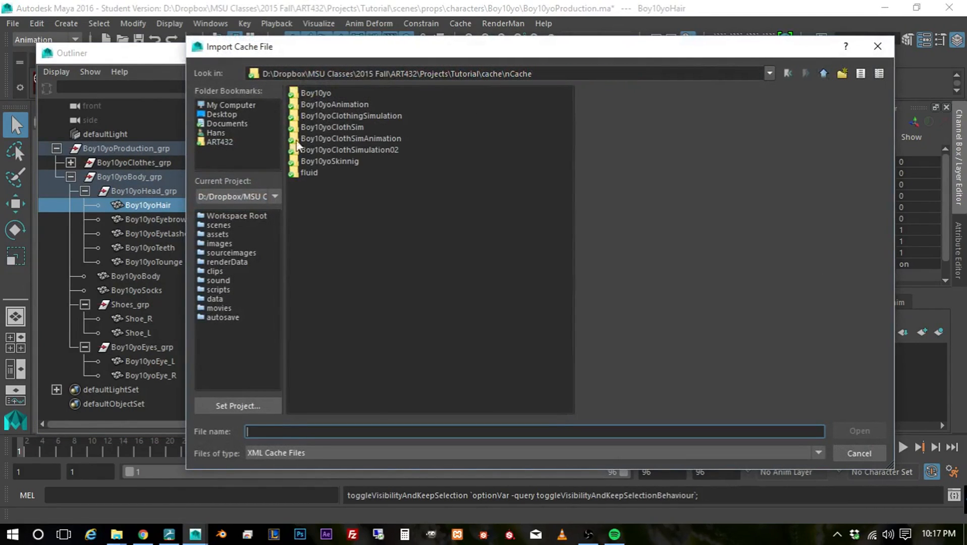
double_click(330, 105)
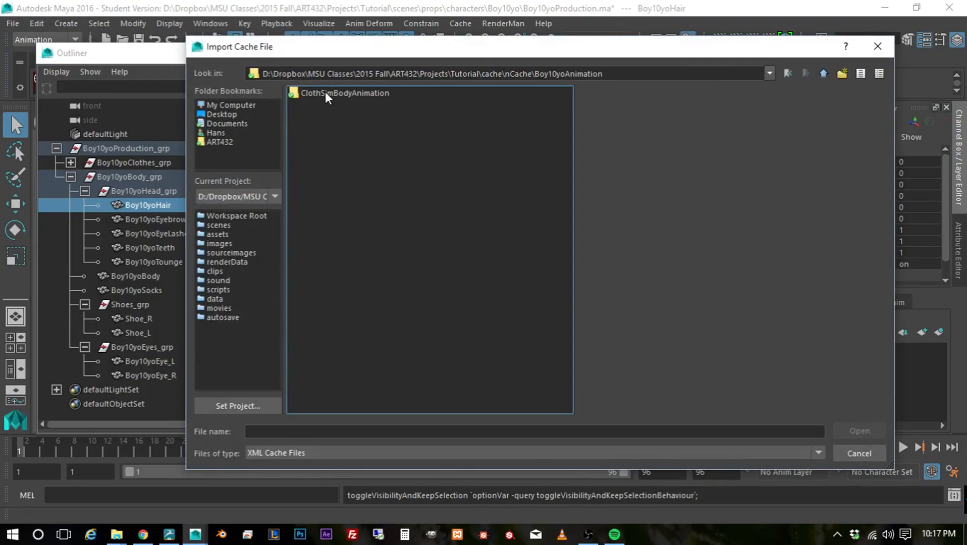
double_click(325, 92)
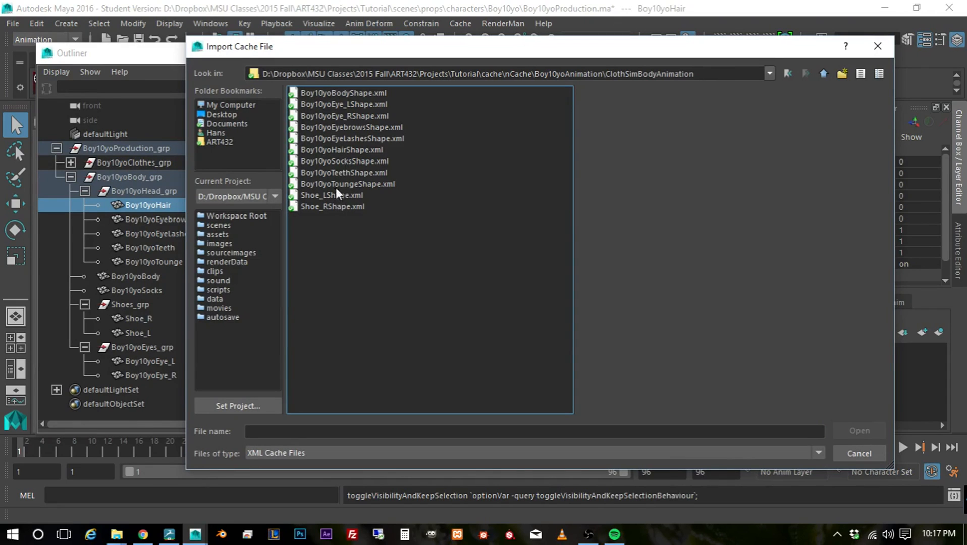
left_click(343, 149)
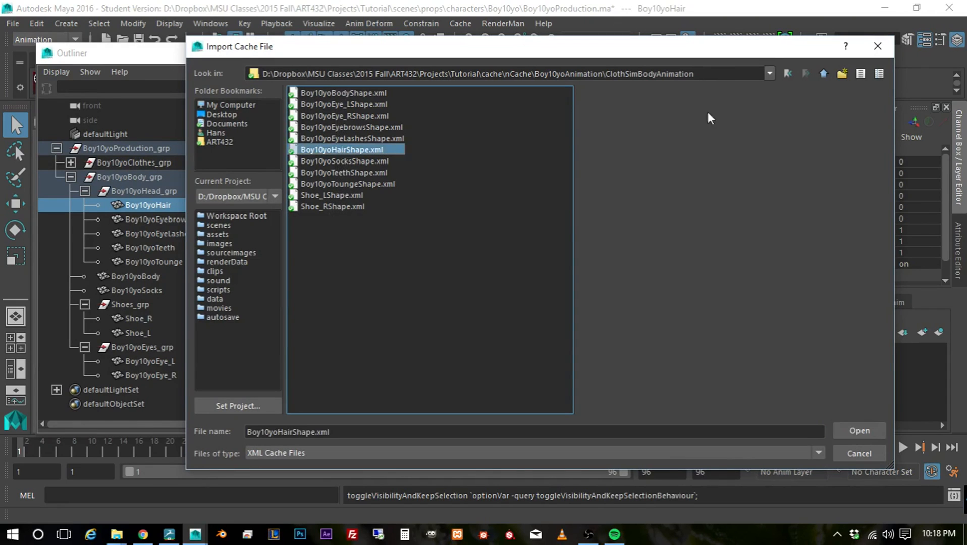
left_click(865, 432)
Import the cache file Boy10yoEyebrowsShape.xml from the Boy10yoAnimation\ClothSimBodyAnimation folder onto the Boy10yoEyebrows mesh
left_click(136, 220)
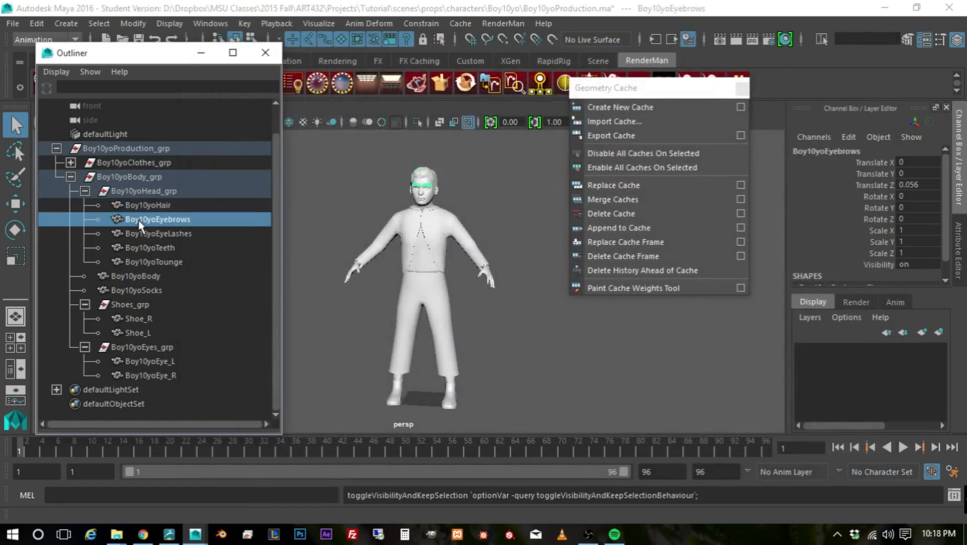
left_click(618, 122)
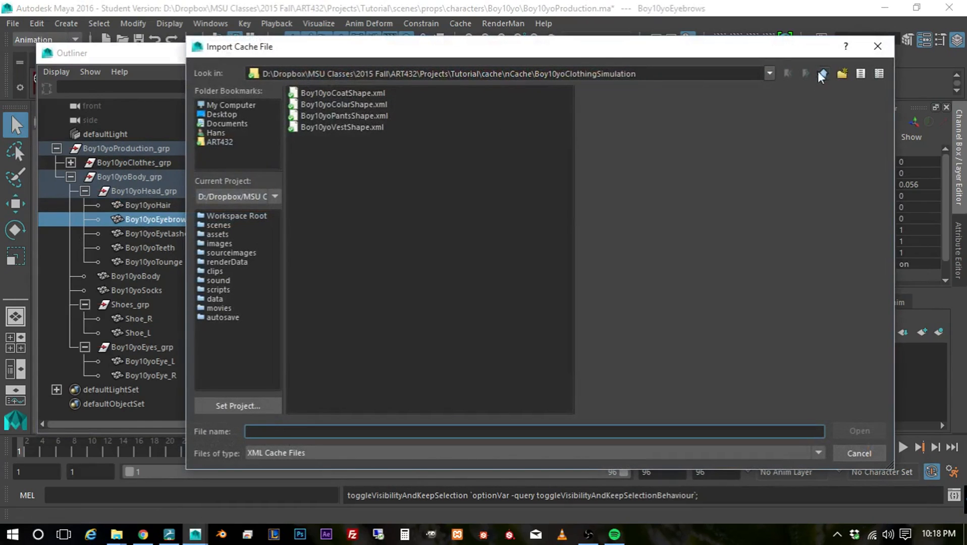
left_click(822, 71)
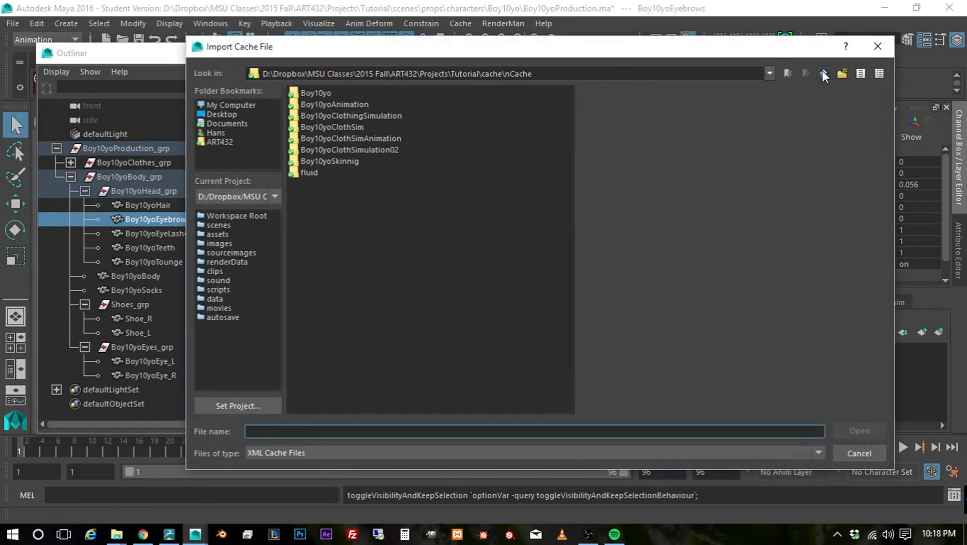
double_click(334, 104)
double_click(349, 93)
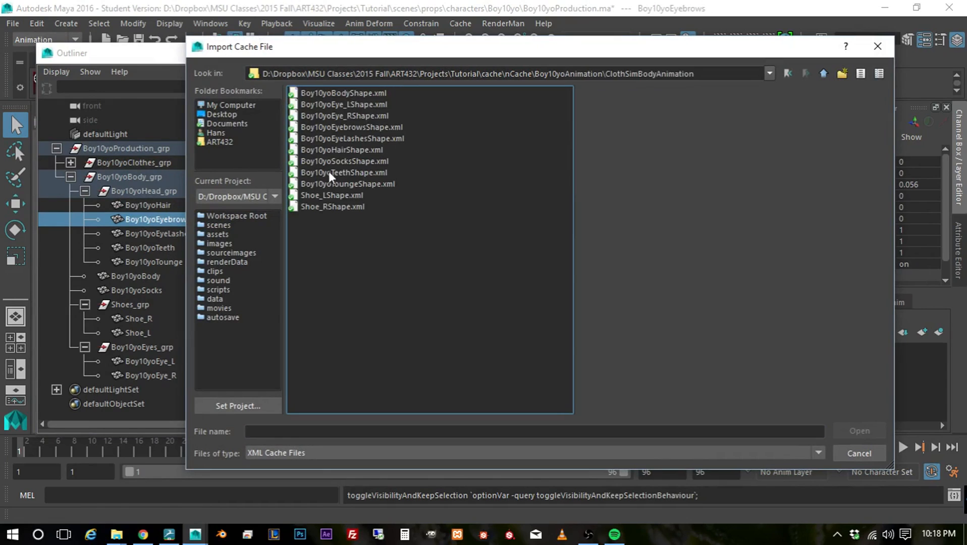
left_click(353, 127)
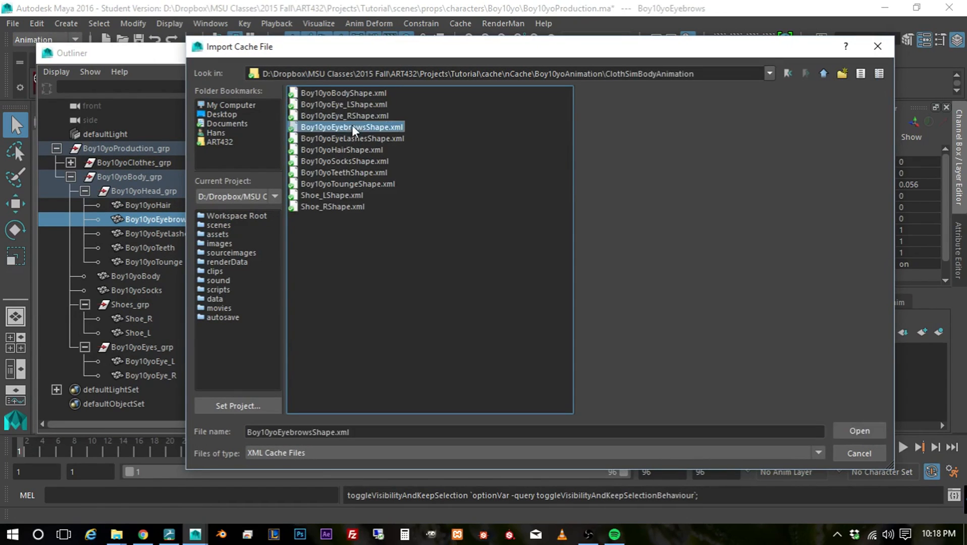
left_click(861, 431)
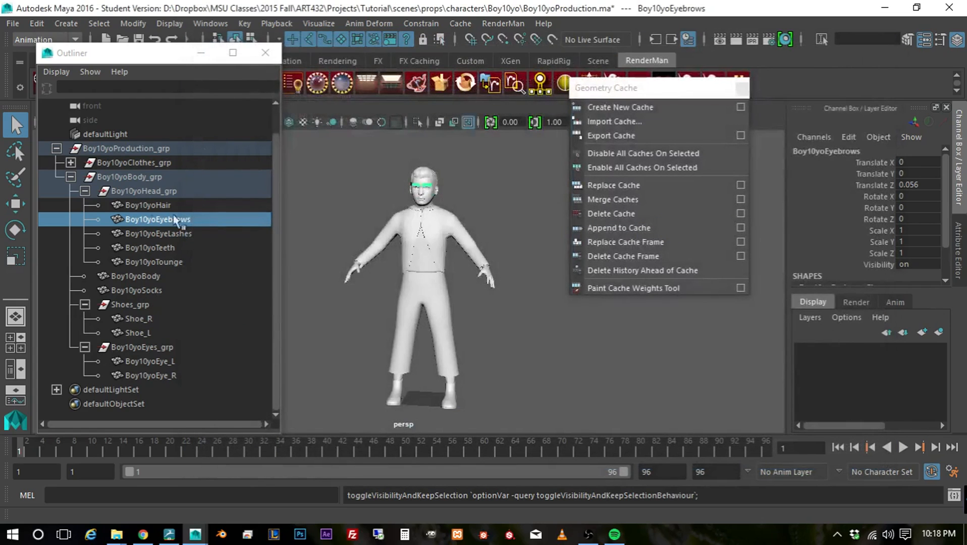
Import the cache file Boy10yoEyeLashesShape.xml from the Boy10yoAnimation\ClothSimBodyAnimation folder onto the Boy10yoEyeLashes mesh
left_click(162, 233)
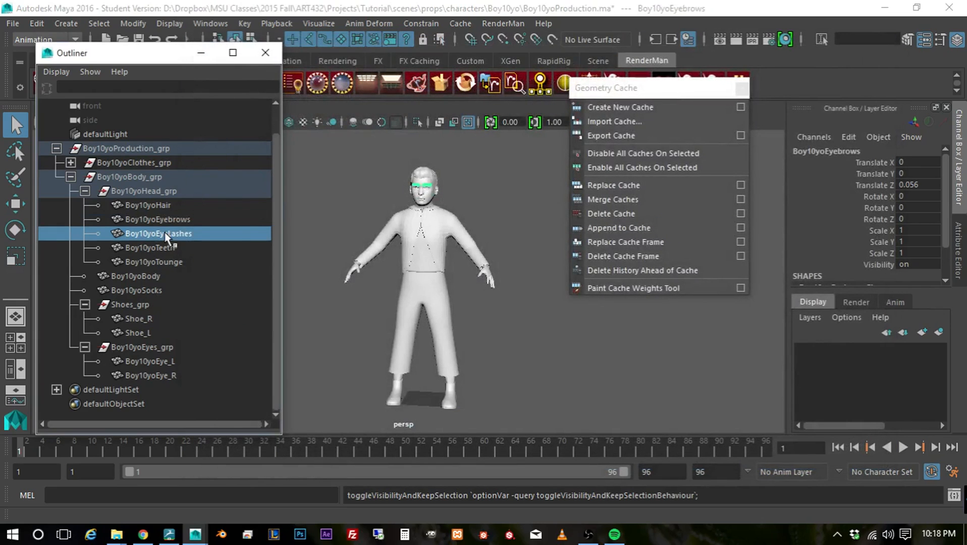
left_click(627, 121)
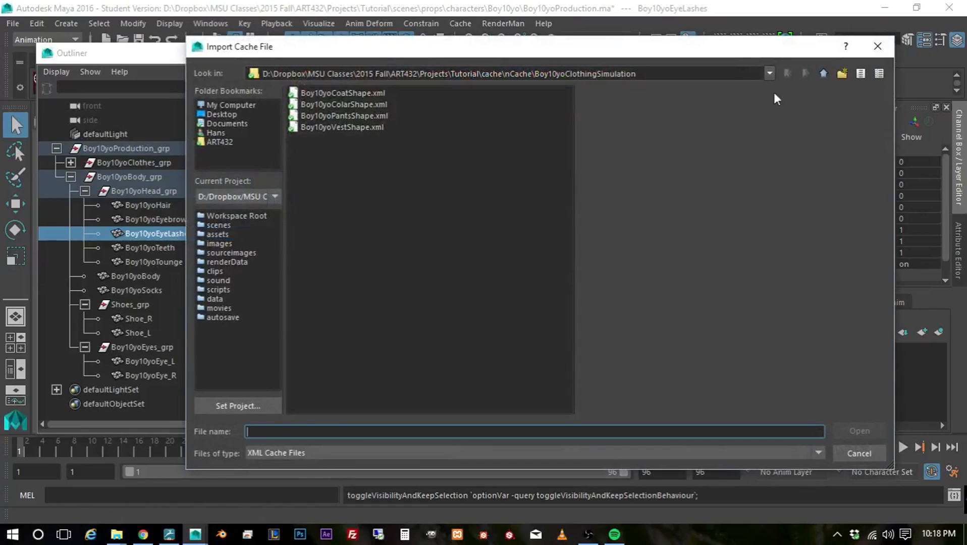
left_click(824, 74)
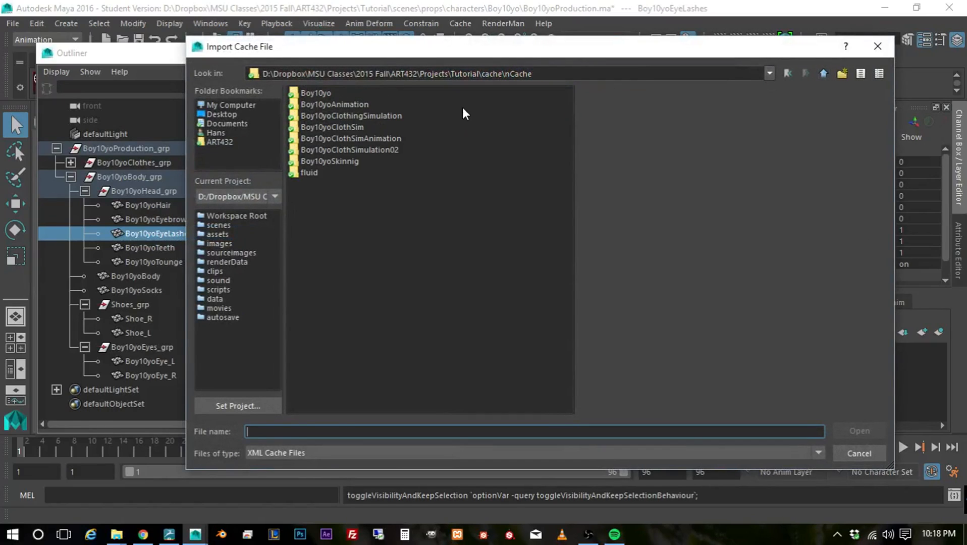
double_click(374, 106)
double_click(342, 92)
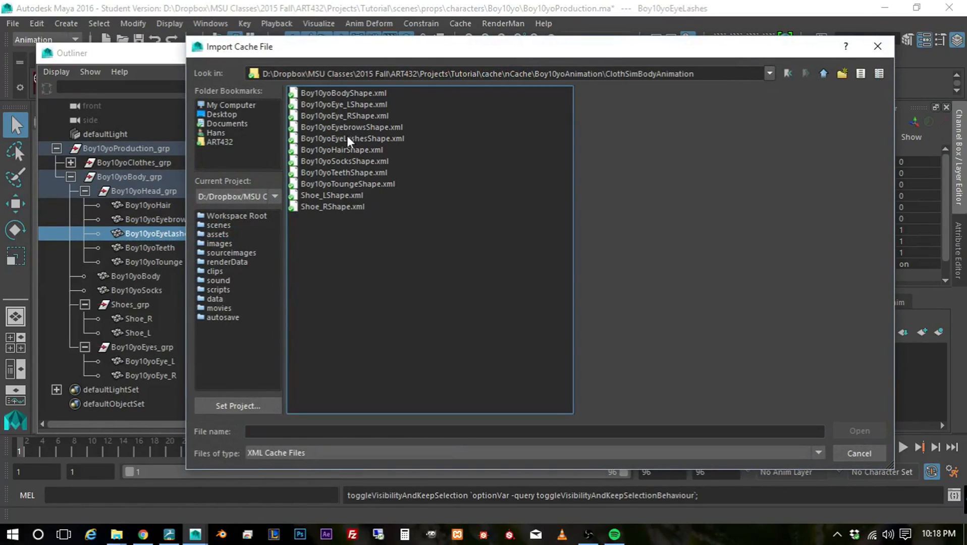
double_click(352, 139)
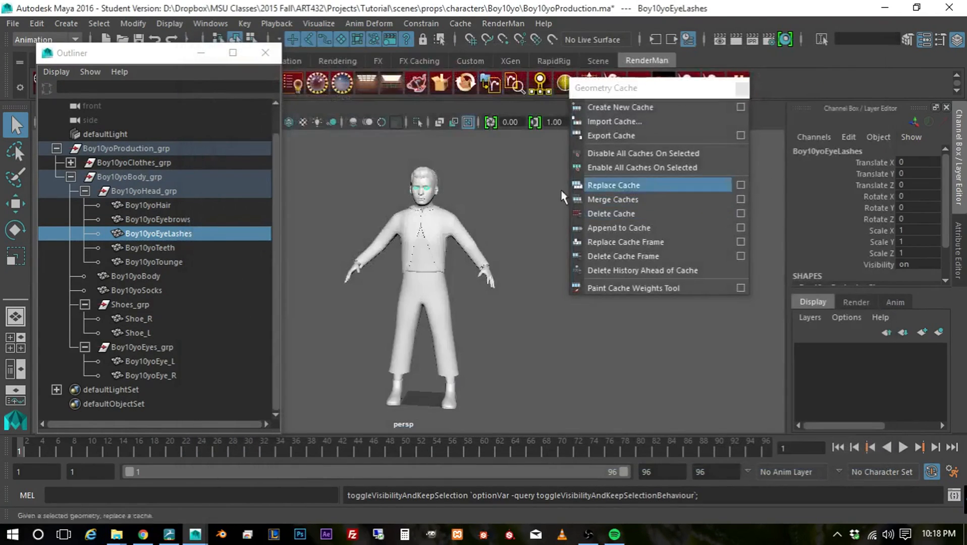
Import the cache file Boy10yoTeethShape.xml from the Boy10yoAnimation\ClothSimBodyAnimation folder onto the Boy10yoTeeth mesh
left_click(245, 248)
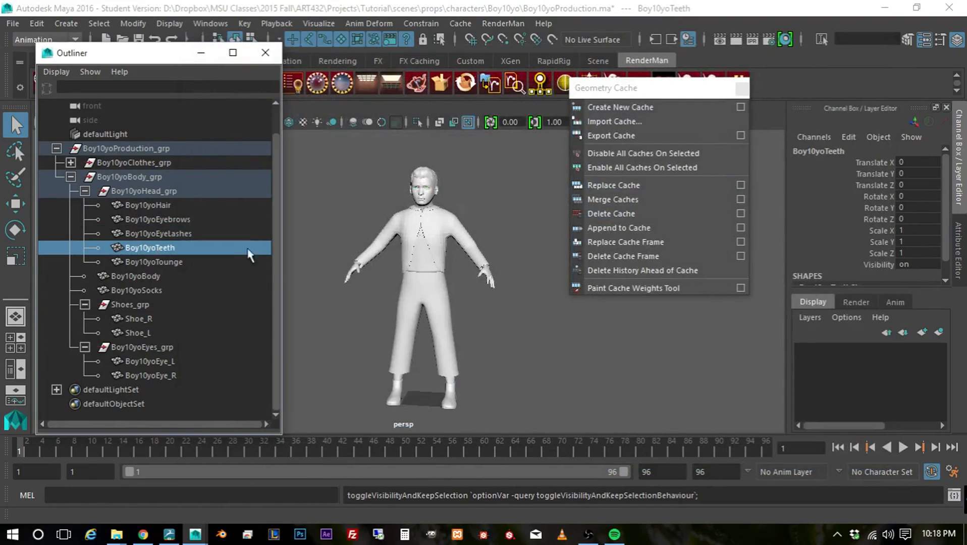
left_click(622, 122)
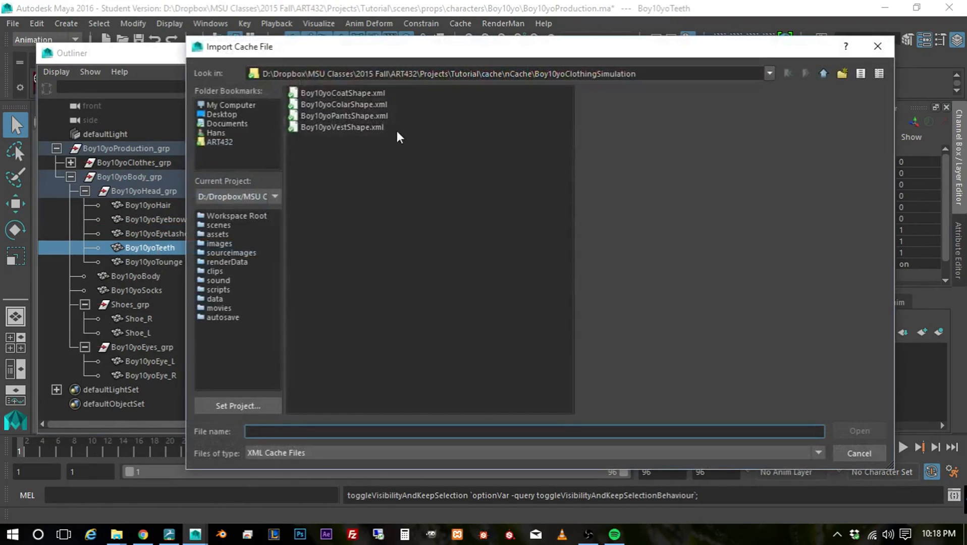
left_click(825, 74)
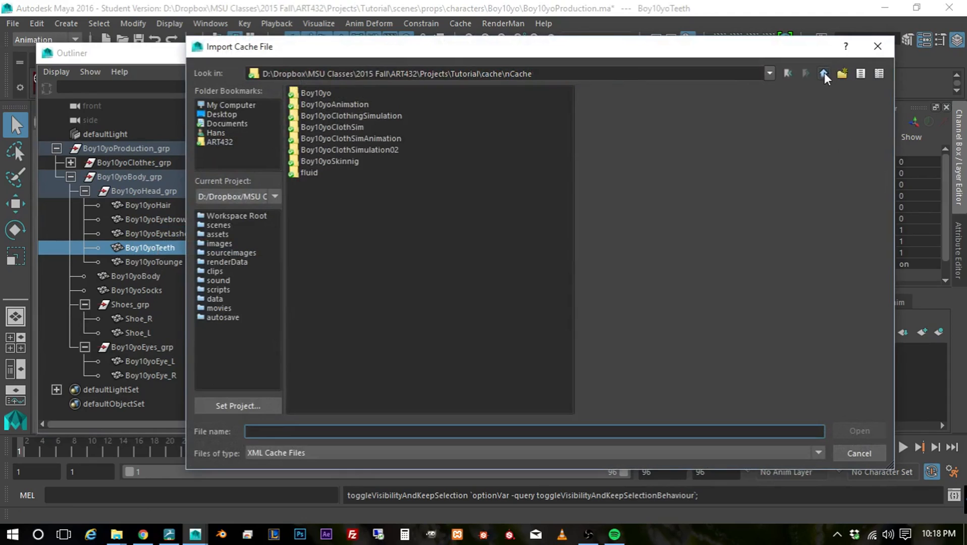
double_click(348, 106)
left_click(352, 95)
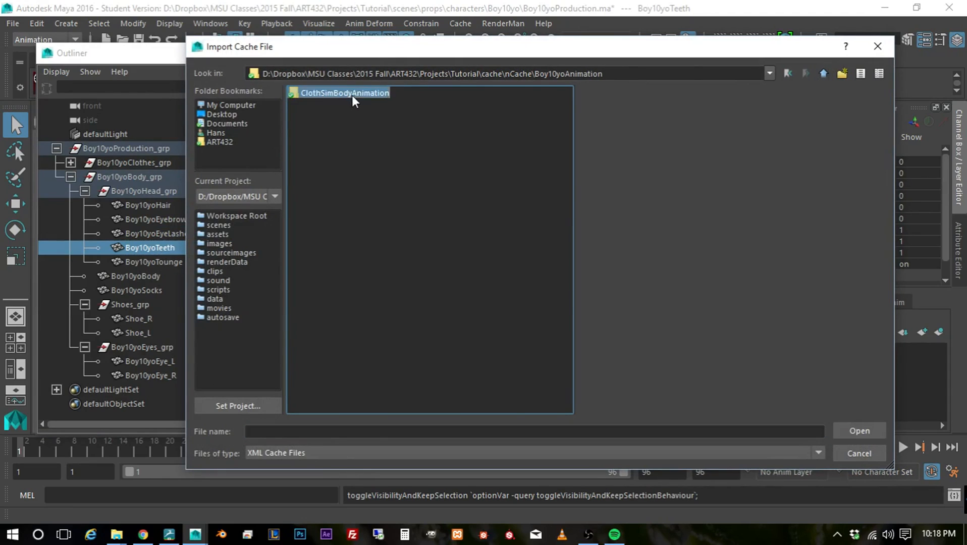
double_click(352, 96)
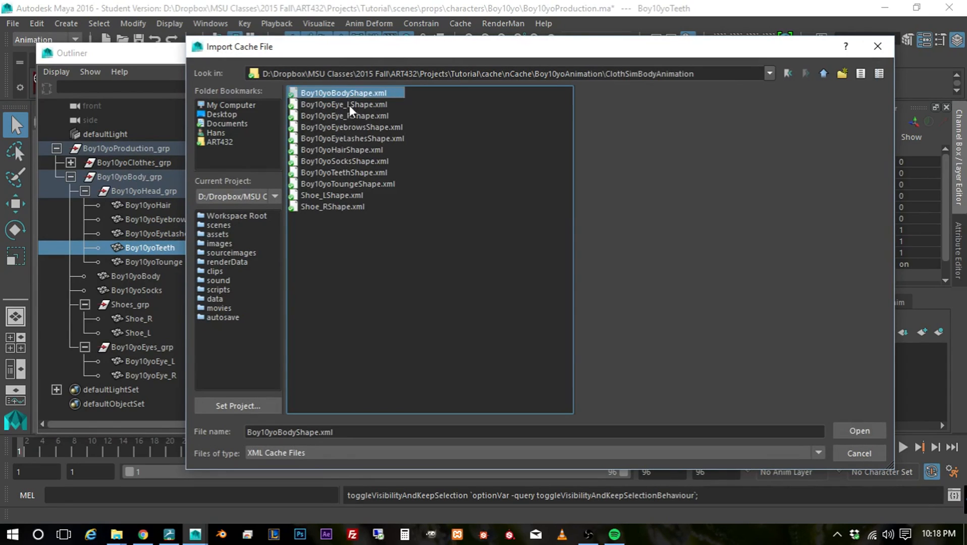
left_click(342, 172)
left_click(860, 431)
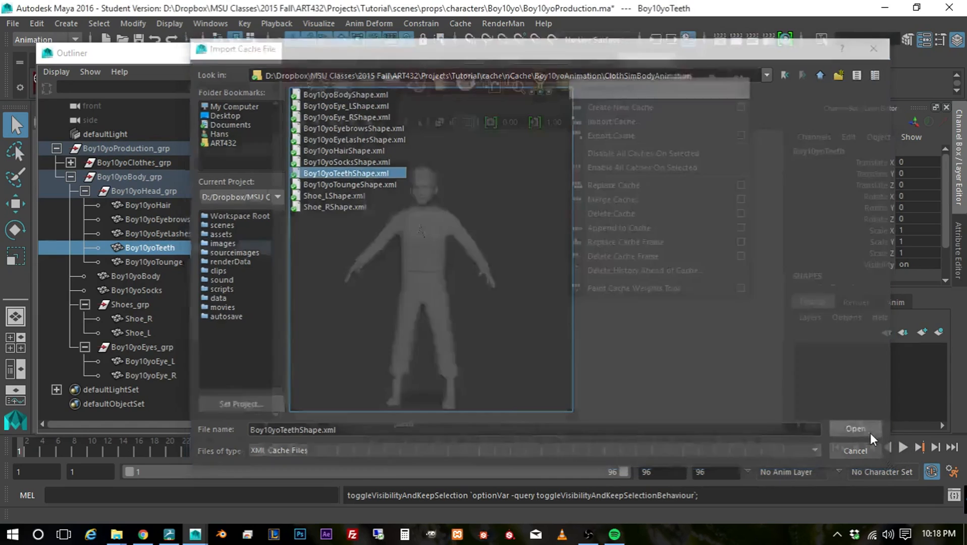
Import the cache file Boy10yoToungeShape.xml from the Boy10yoAnimation\ClothSimBodyAnimation folder onto the Boy10yoTounge mesh
double_click(154, 262)
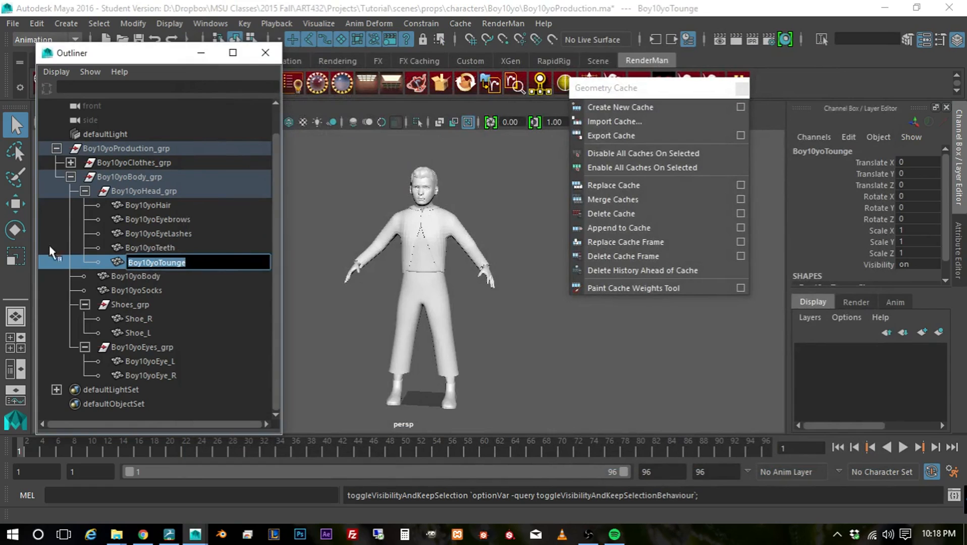
left_click(121, 263)
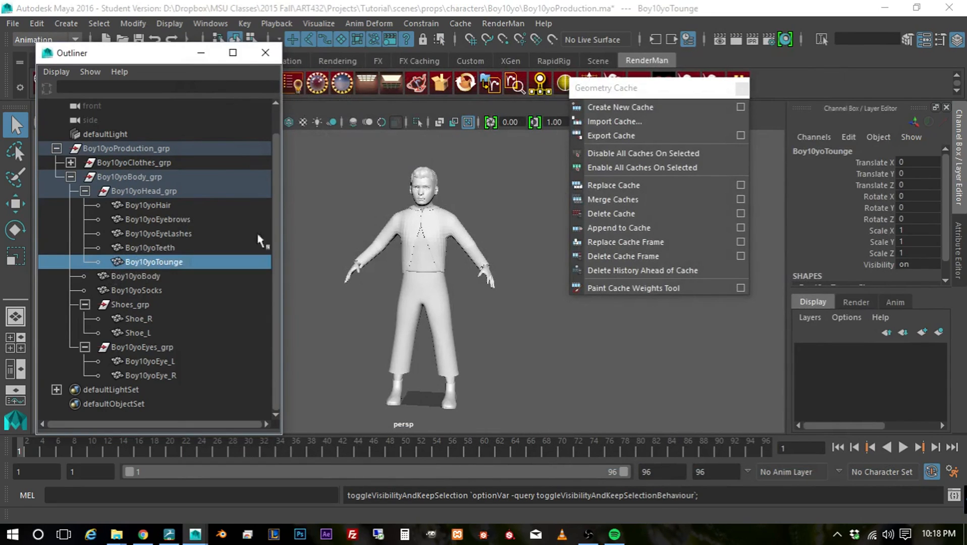
left_click(619, 121)
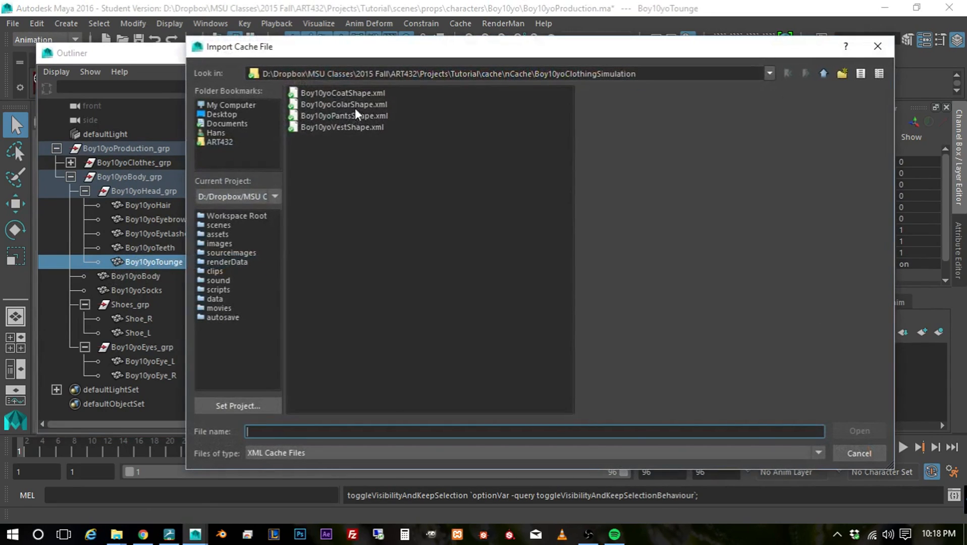
left_click(824, 73)
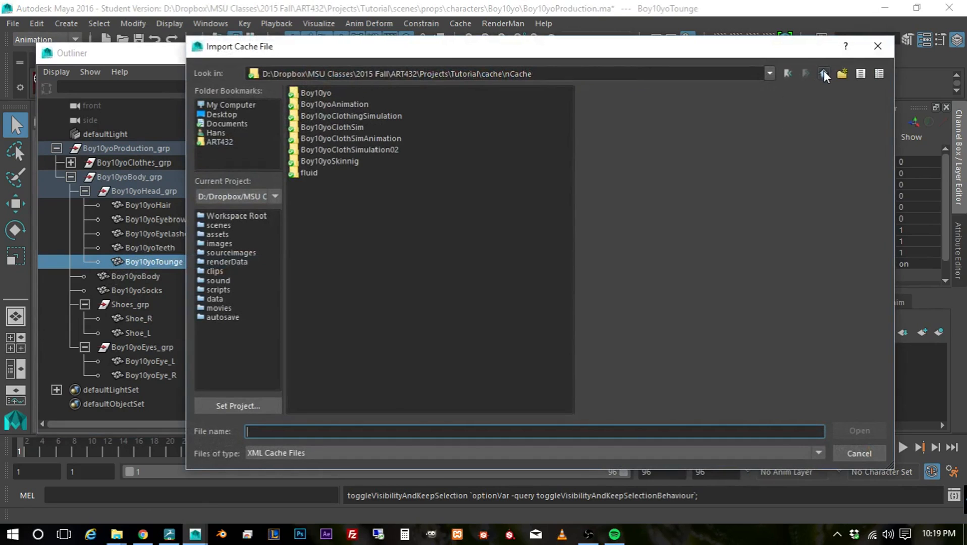
double_click(343, 107)
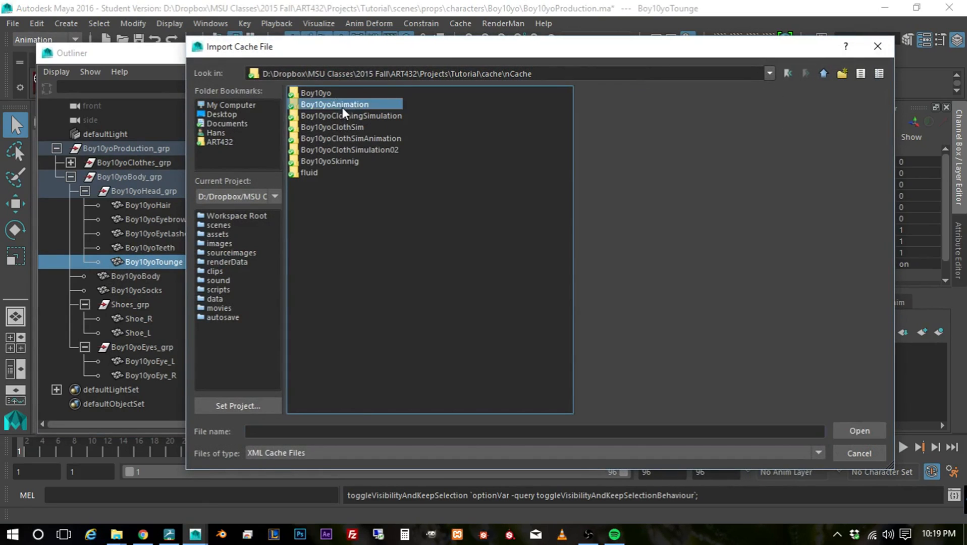
double_click(341, 95)
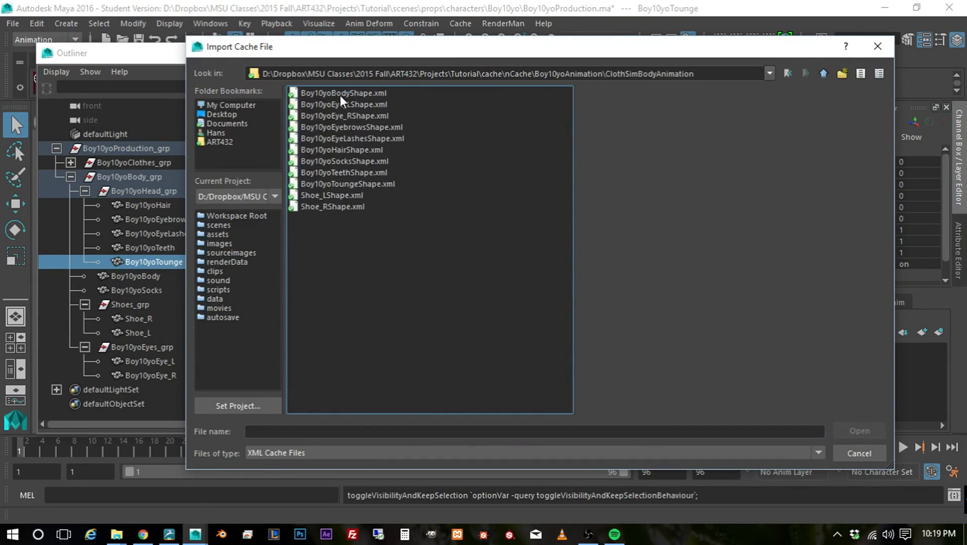
left_click(345, 185)
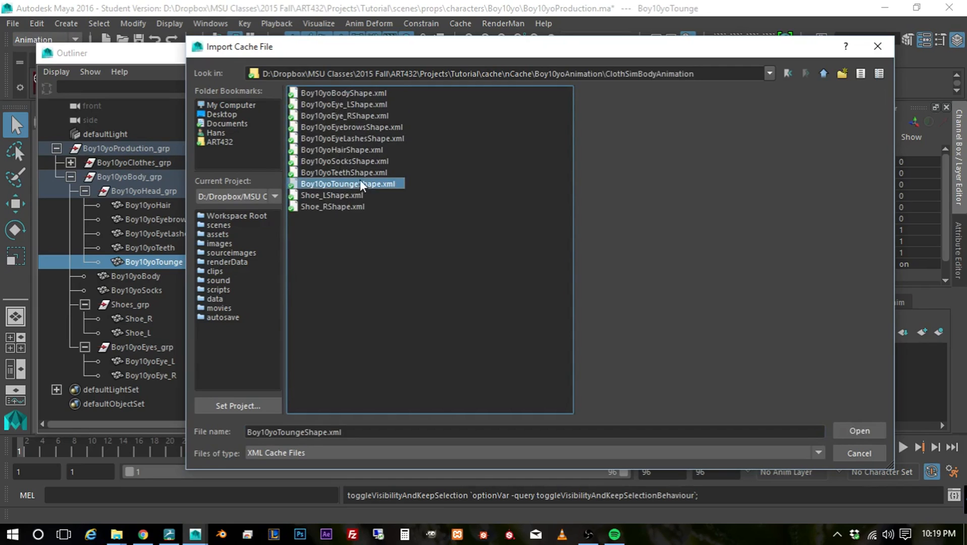
double_click(359, 182)
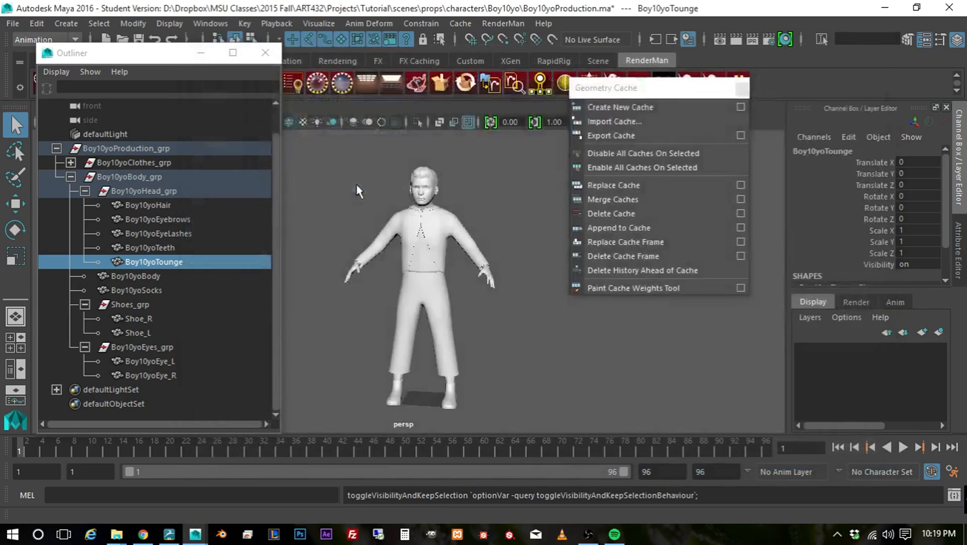
Import the cache file Boy10yoBodyShape.xml from the Boy10yoAnimation\ClothSimBodyAnimation folder onto the Boy10yoBody mesh
left_click(152, 278)
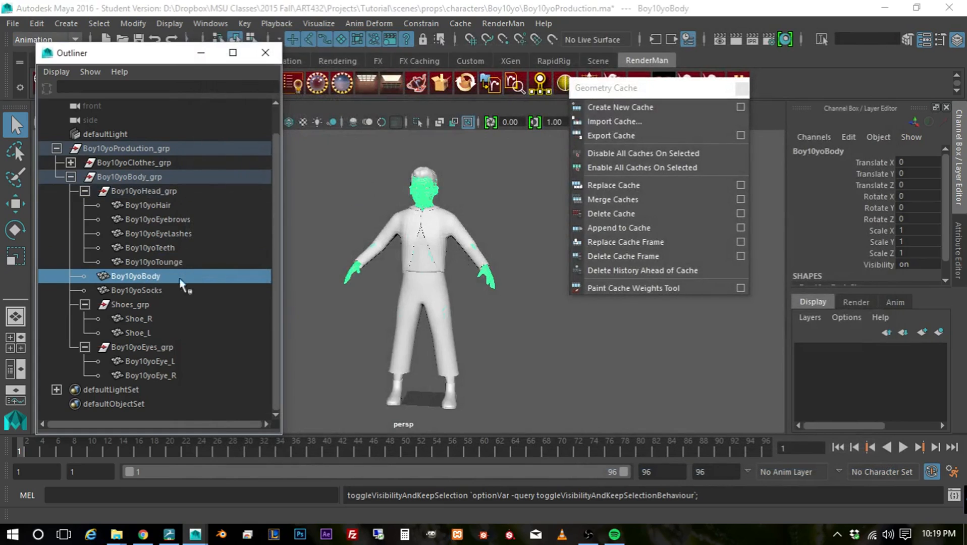
left_click(609, 122)
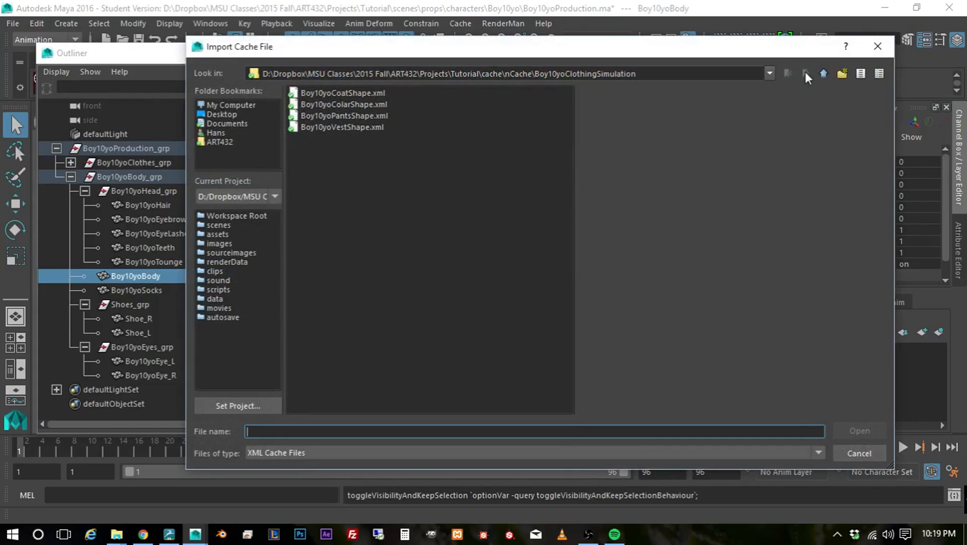
left_click(824, 73)
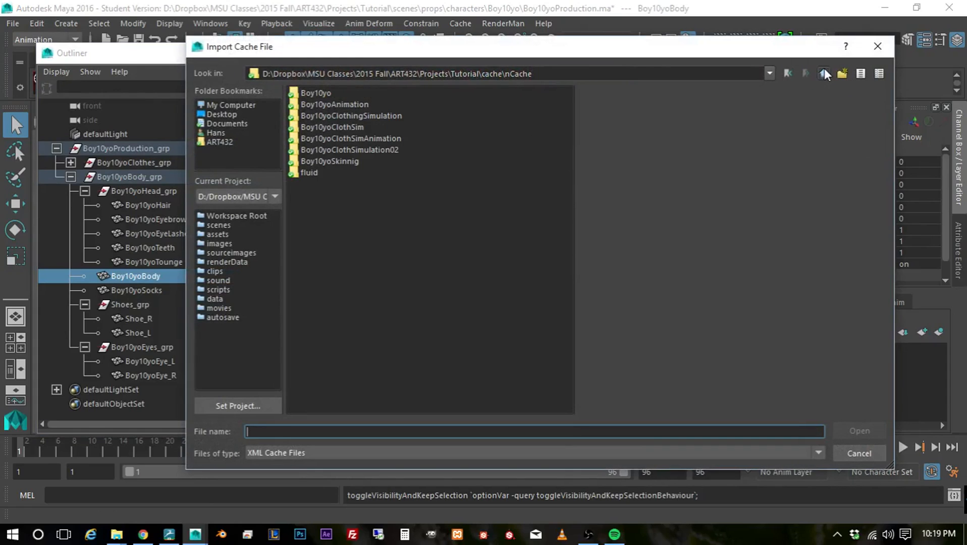
double_click(347, 104)
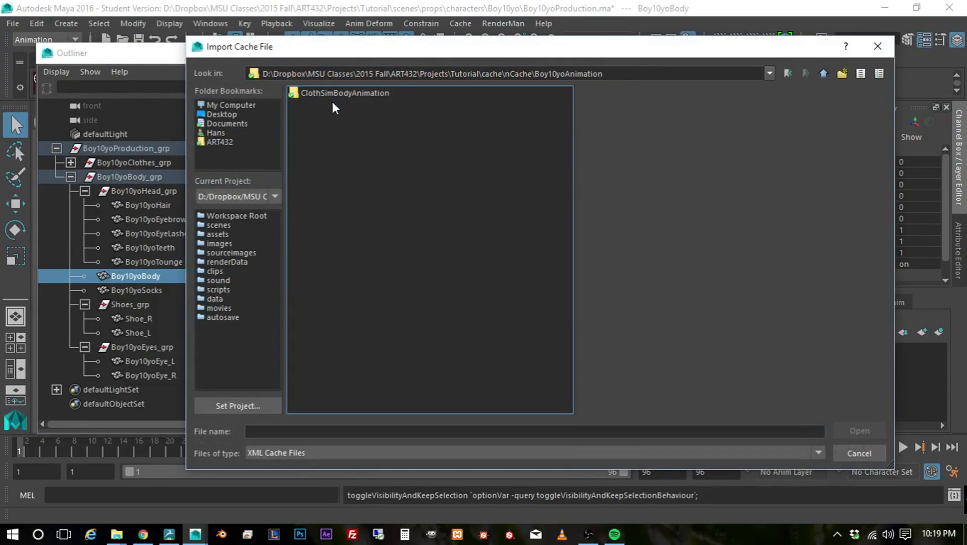
double_click(336, 92)
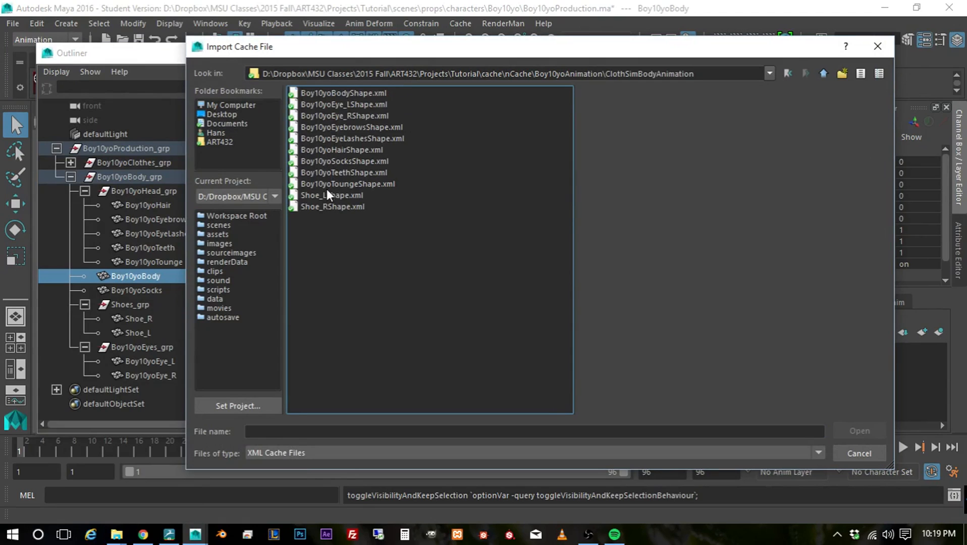
left_click(331, 94)
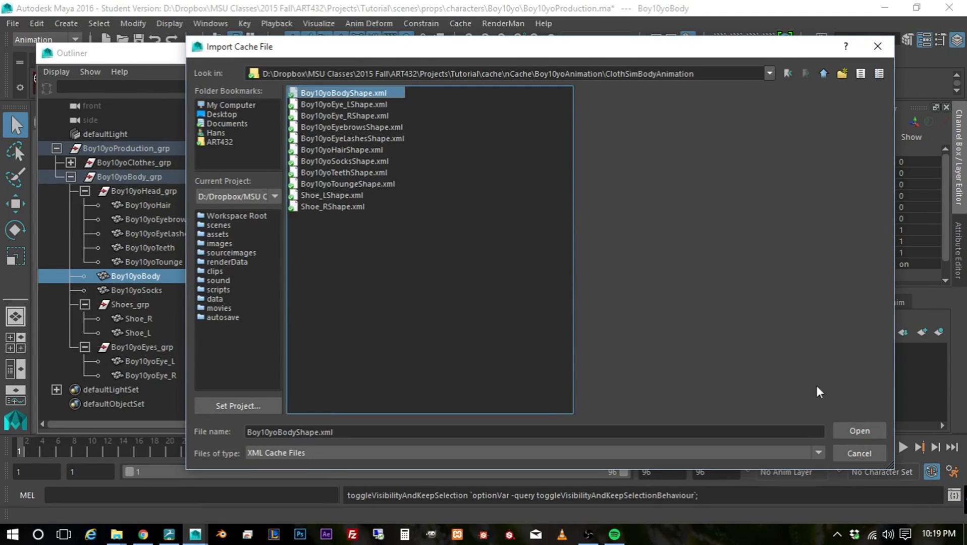
left_click(859, 432)
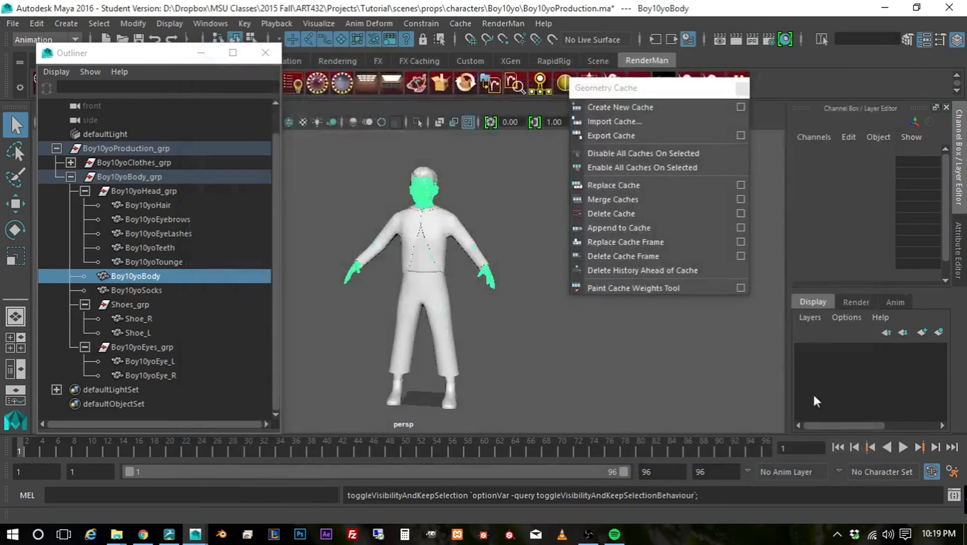
Import the cache file Boy10yoSocksShape.xml from the Boy10yoAnimation\ClothSimBodyAnimation folder onto the Boy10yoSocks mesh
left_click(136, 291)
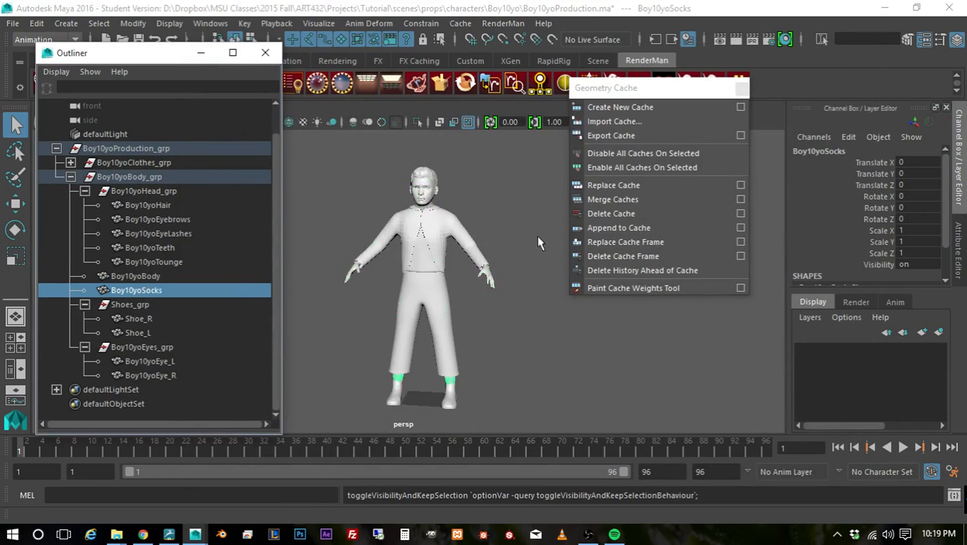
left_click(605, 122)
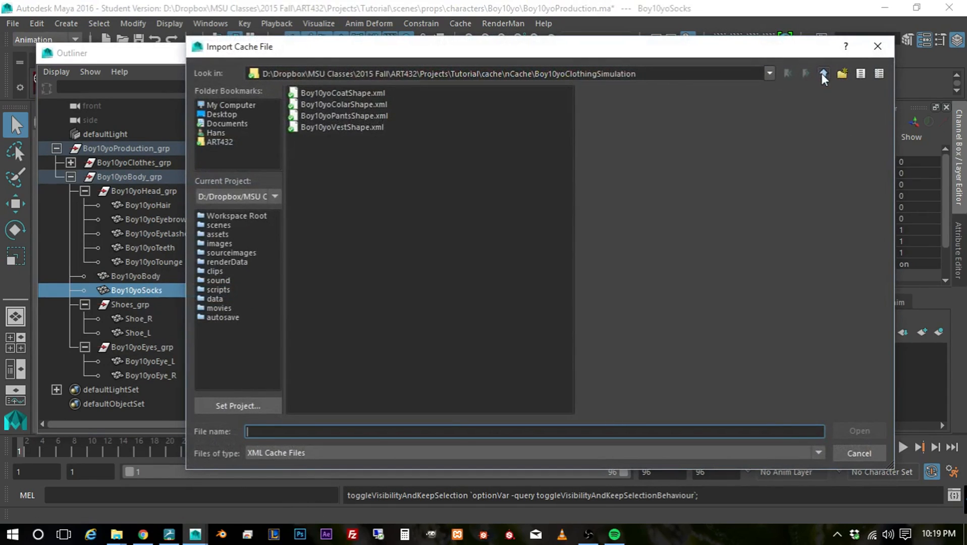
left_click(823, 74)
double_click(333, 102)
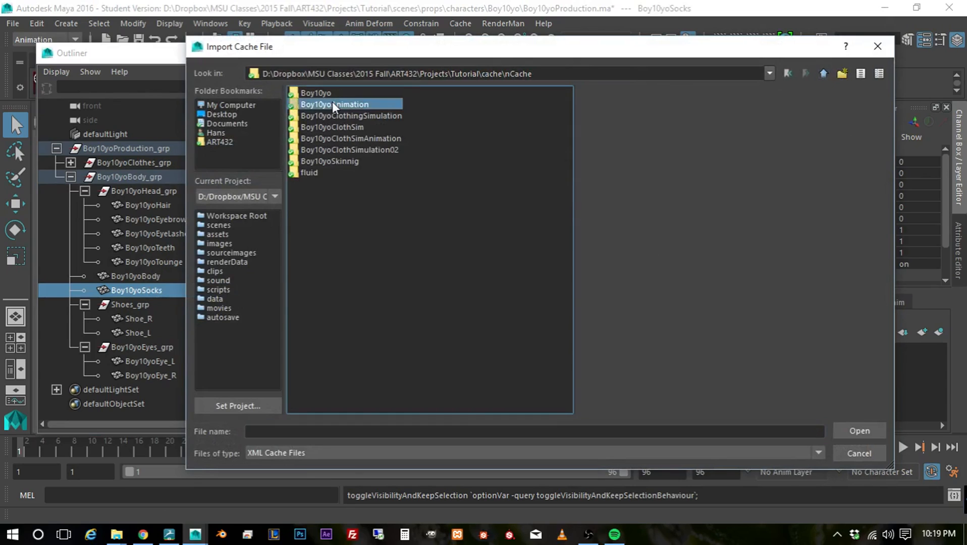
double_click(332, 91)
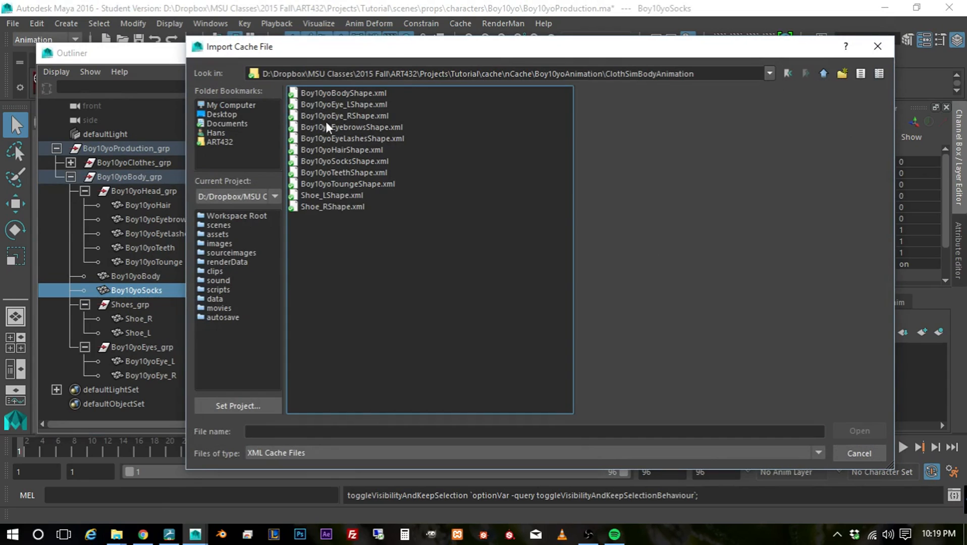
left_click(338, 166)
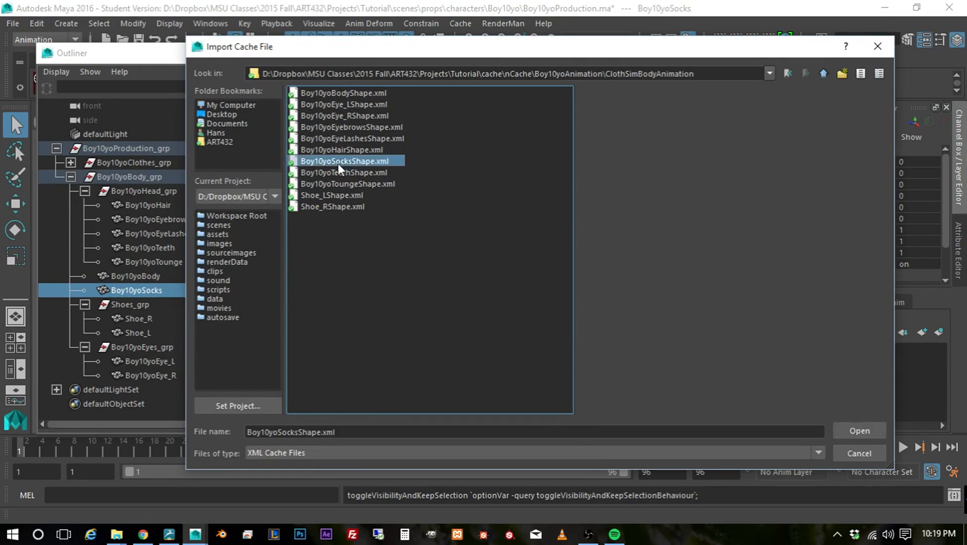
left_click(859, 432)
Import the cache file Shoe_RShape.xml from the Boy10yoAnimation\ClothSimBodyAnimation folder onto the Shoe_R mesh
left_click(141, 320)
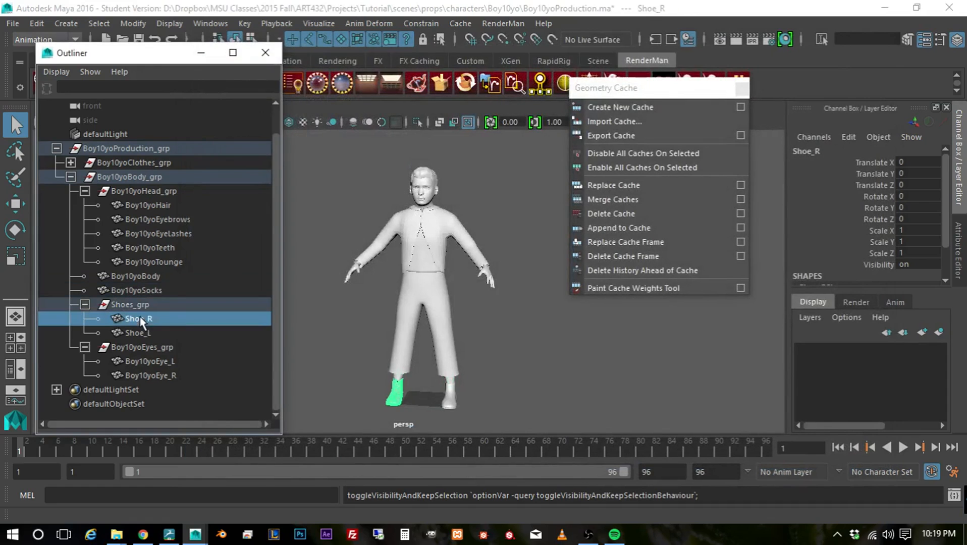
left_click(633, 123)
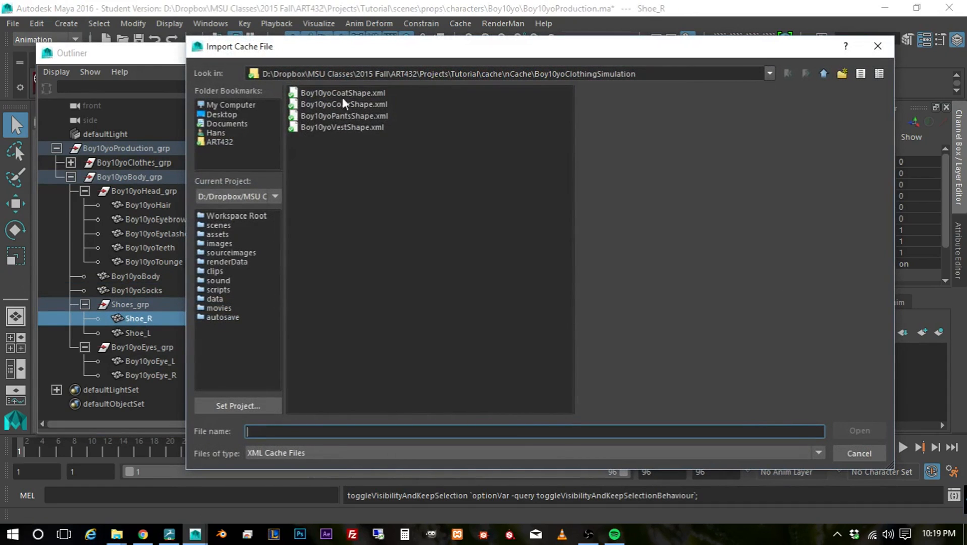
left_click(825, 73)
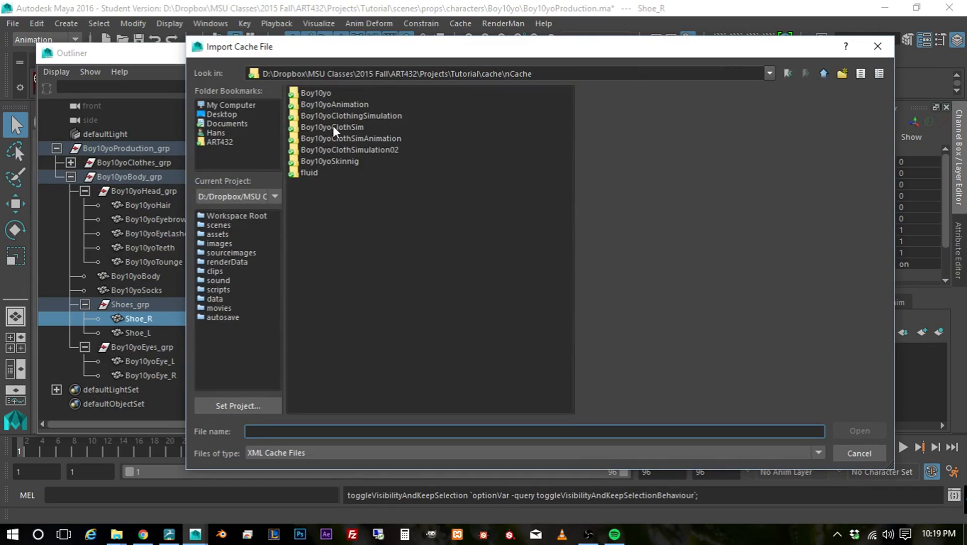
double_click(326, 103)
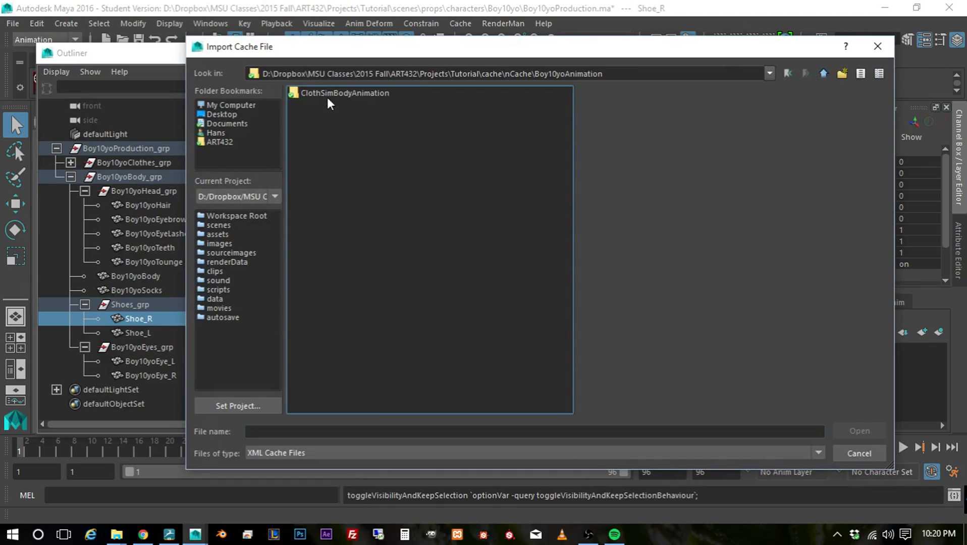
double_click(331, 93)
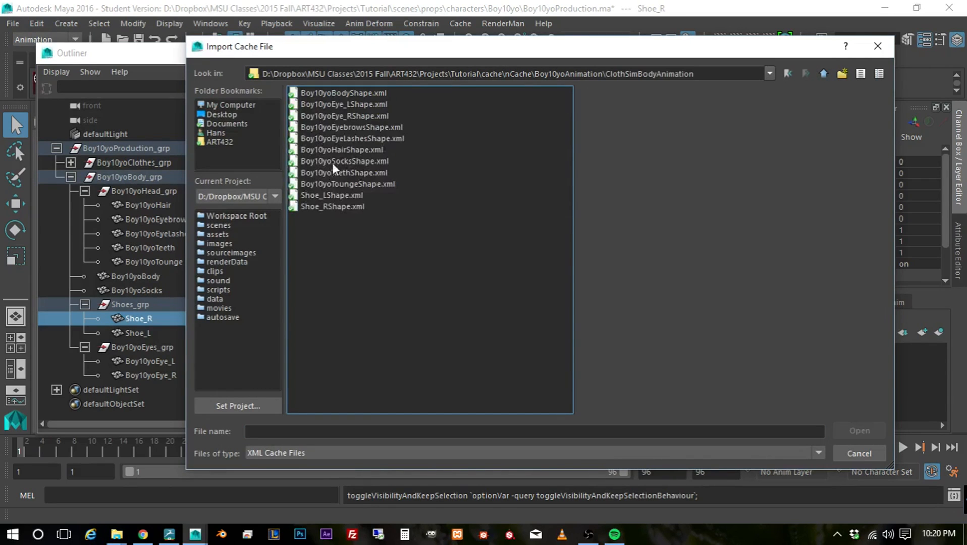
left_click(343, 206)
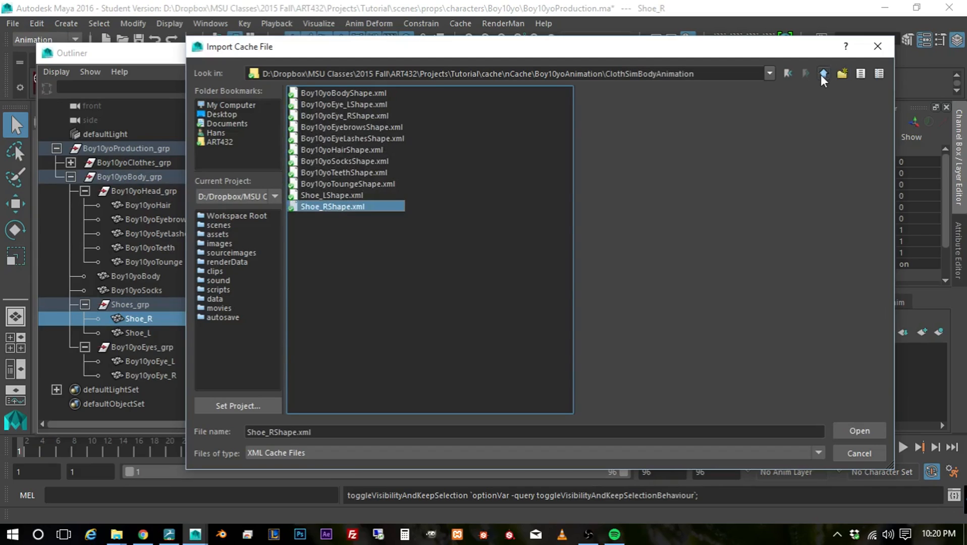
double_click(342, 206)
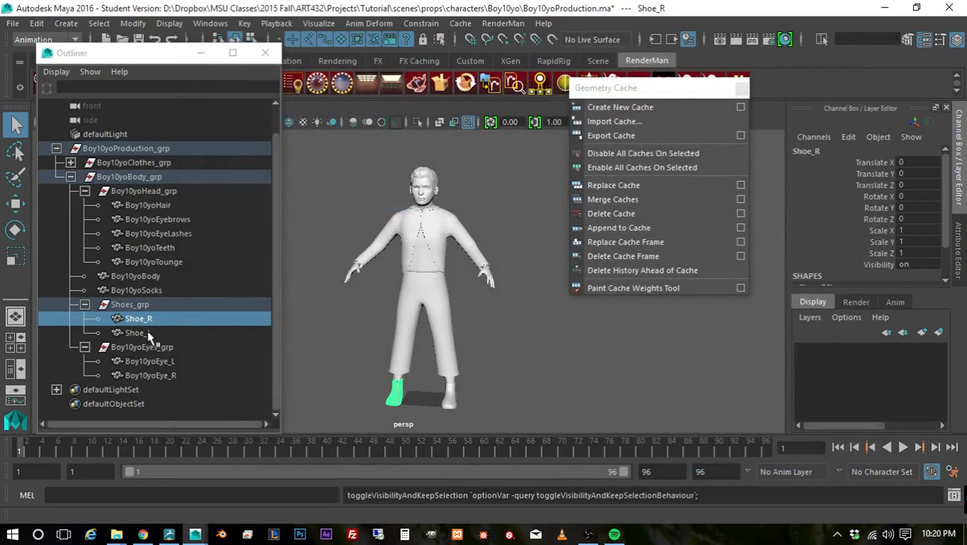
Import the cache file Shoe_LShape.xml from the Boy10yoAnimation\ClothSimBodyAnimation folder onto the Shoe_L mesh
left_click(148, 333)
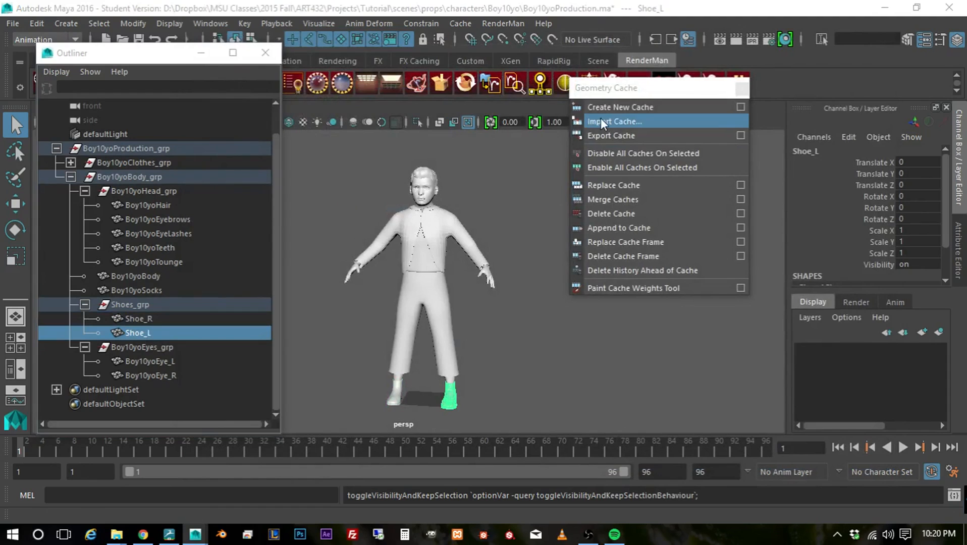
left_click(601, 122)
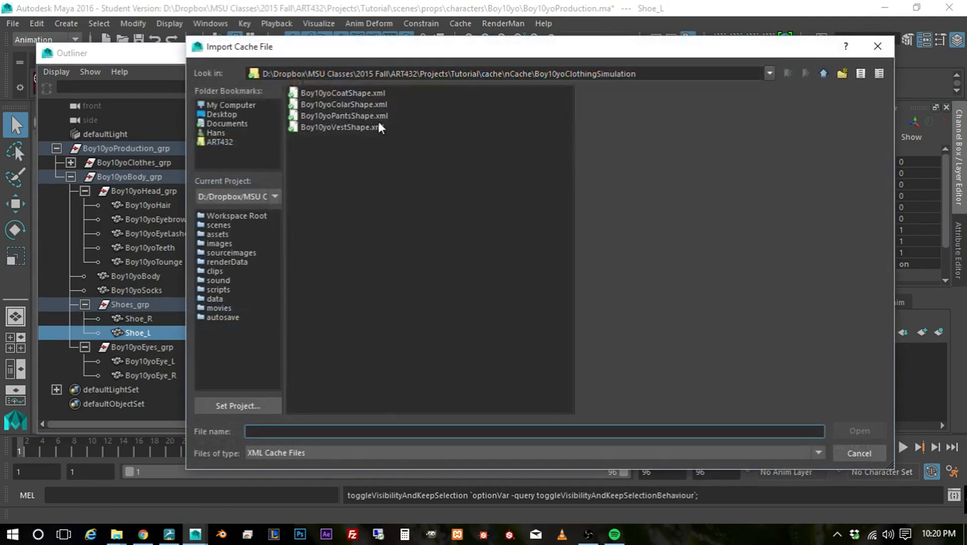
left_click(823, 73)
left_click(823, 73)
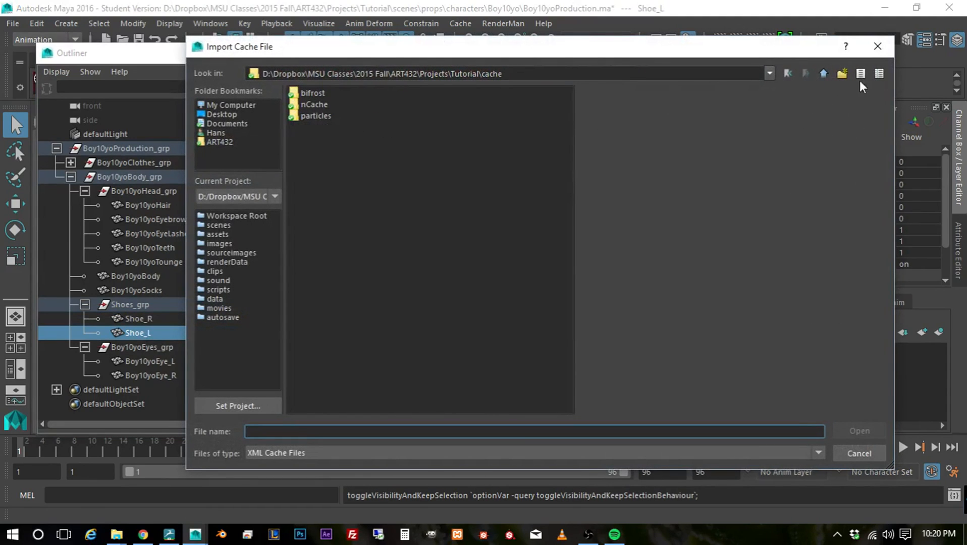
double_click(306, 102)
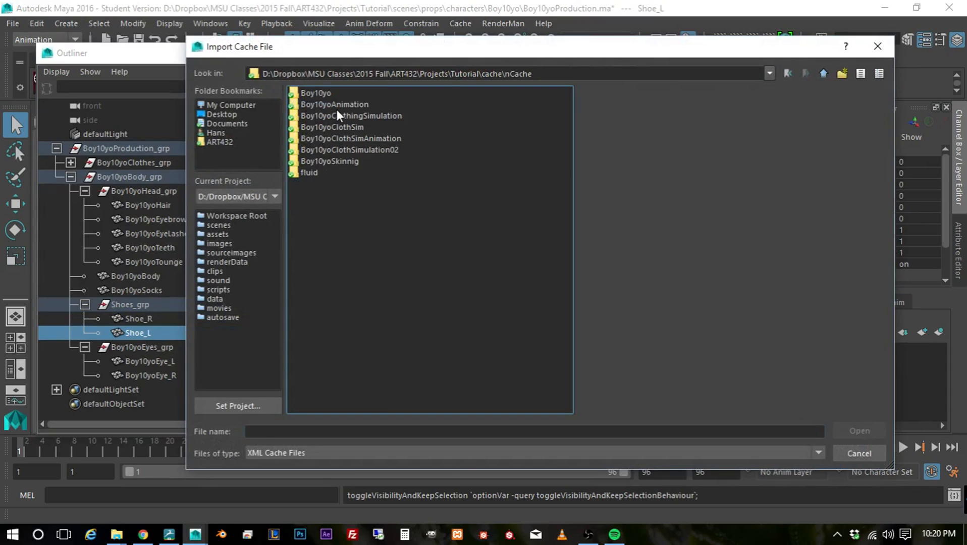
double_click(337, 104)
double_click(335, 93)
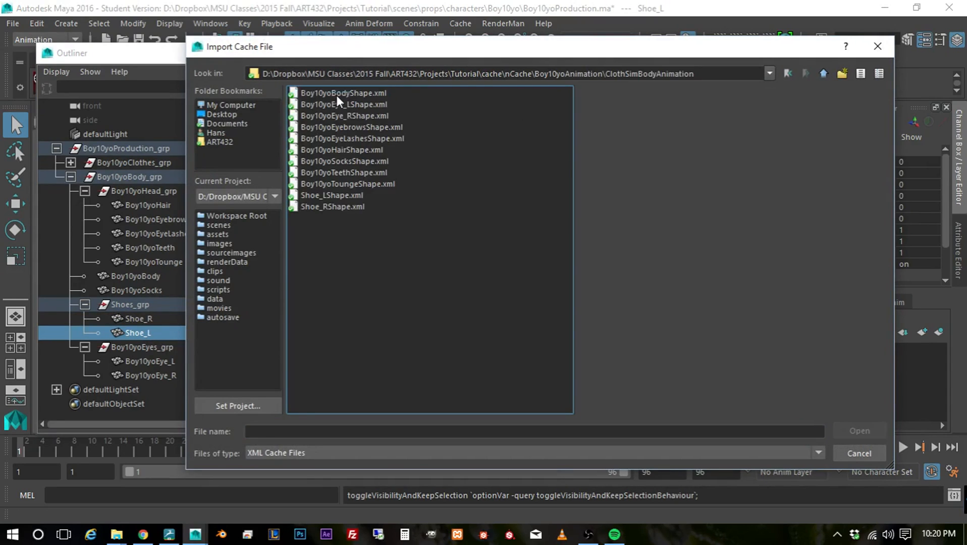
left_click(348, 195)
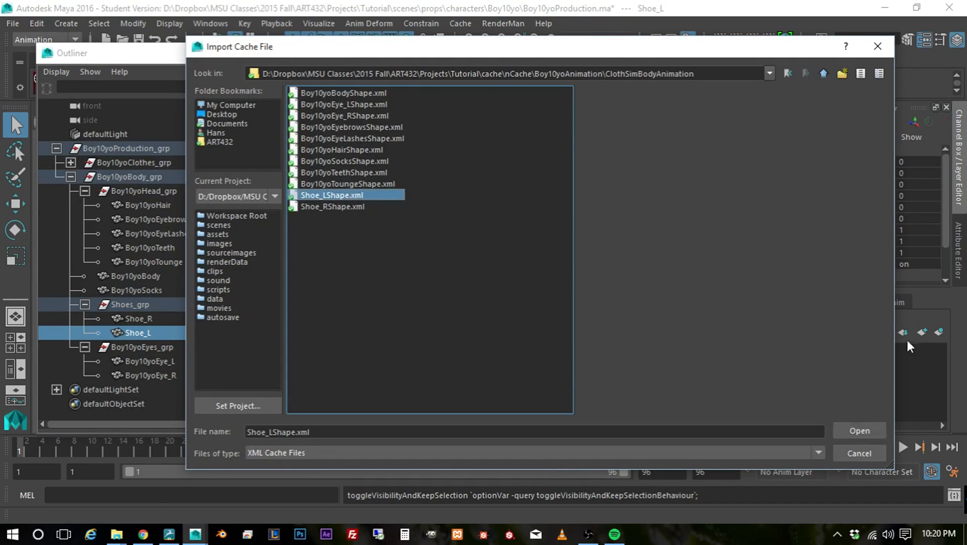
left_click(860, 431)
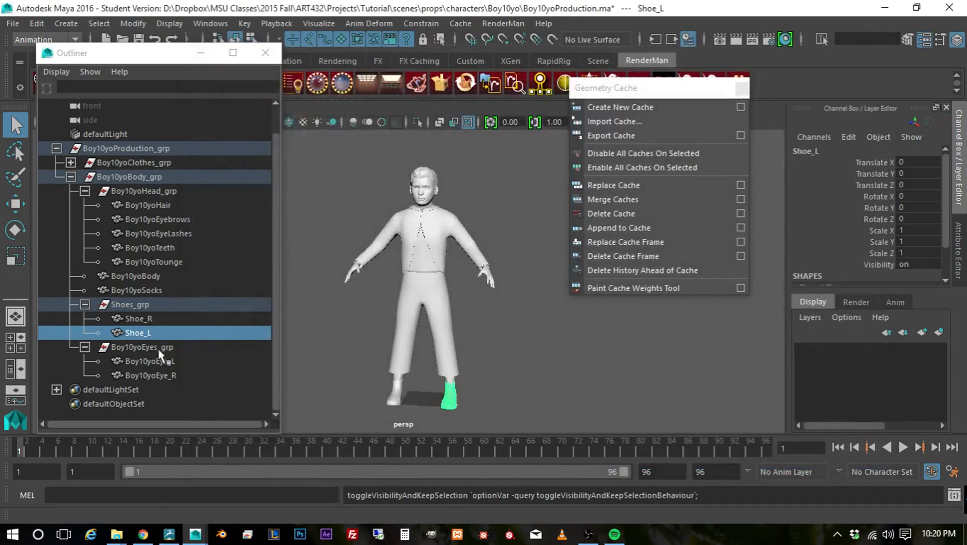
Import the cache file Boy10yoEye_LShape.xml from the Boy10yoAnimation\ClothSimBodyAnimation folder onto the Boy10yoEye_L mesh
left_click(159, 361)
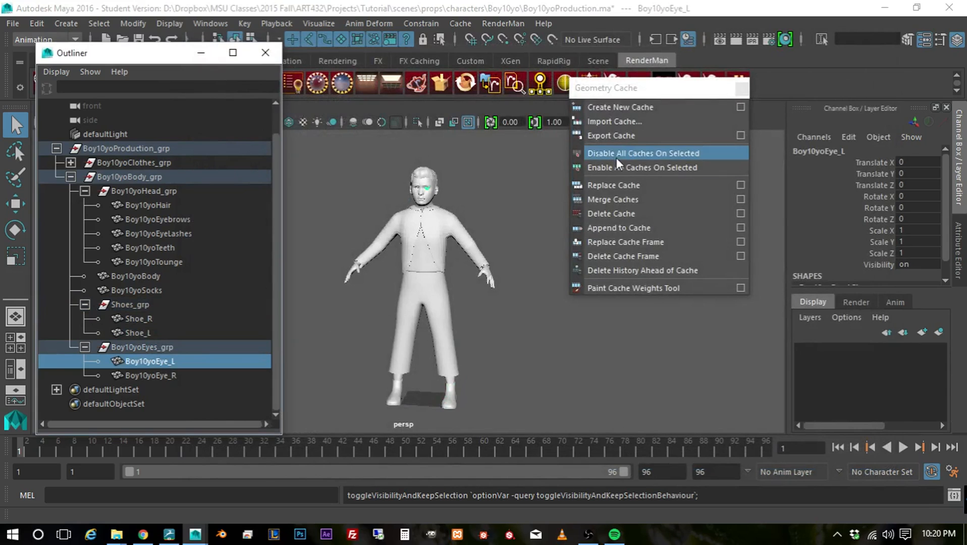
left_click(615, 121)
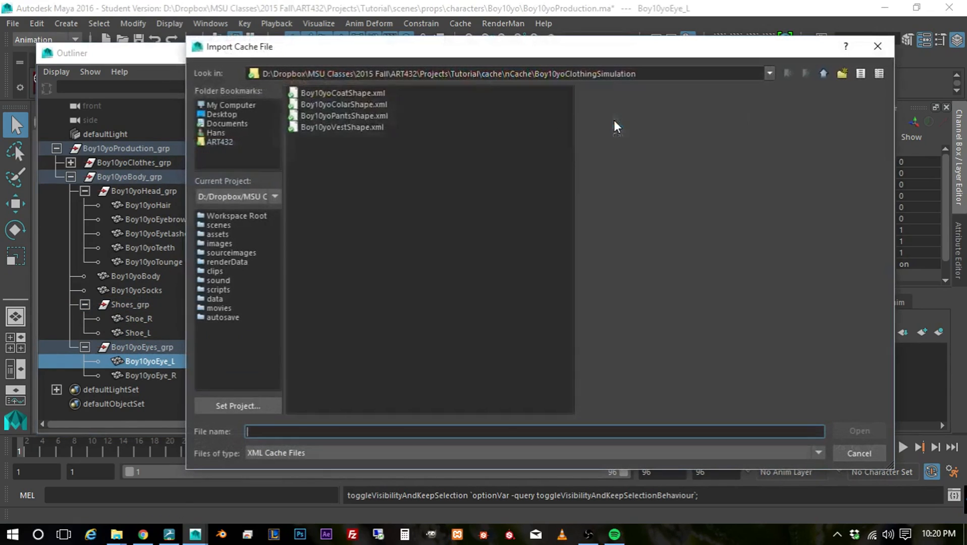
left_click(824, 75)
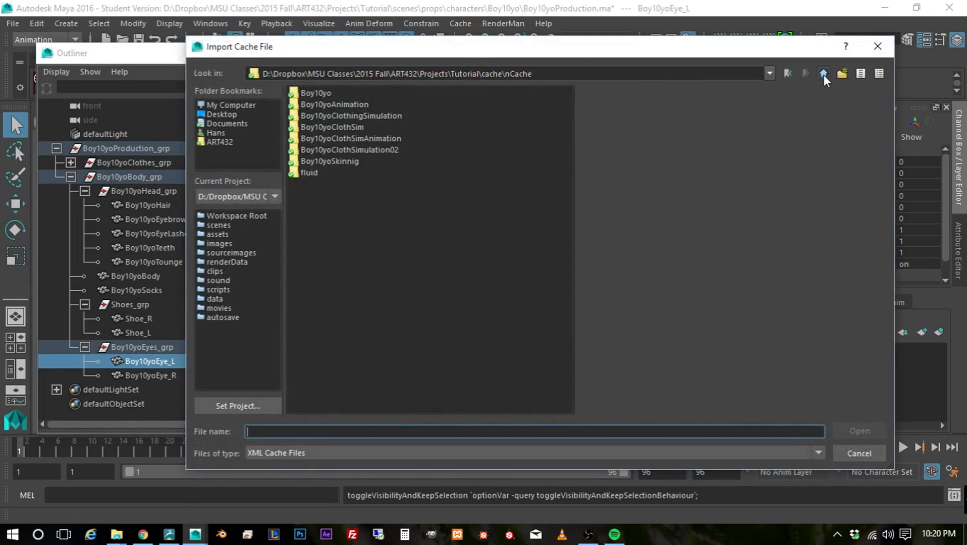
double_click(350, 102)
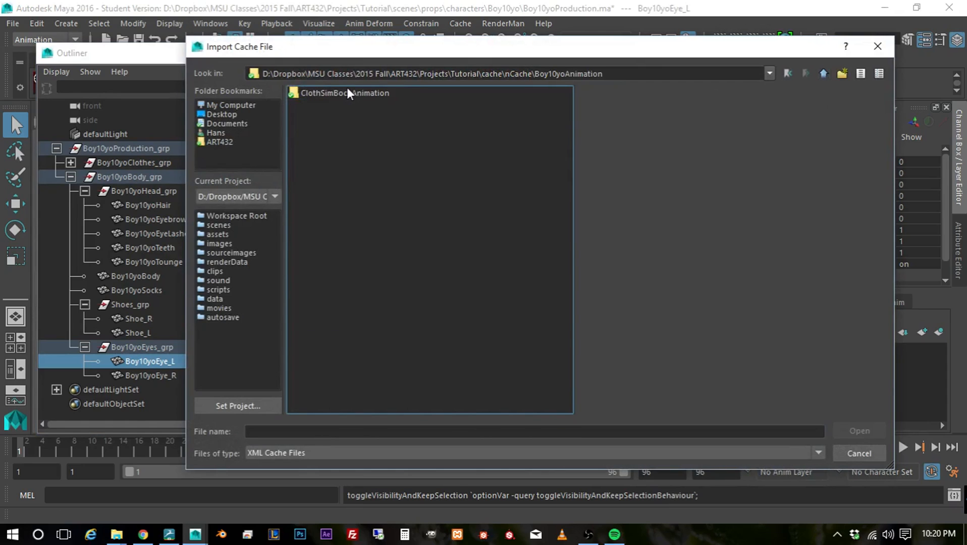
left_click(348, 92)
double_click(348, 93)
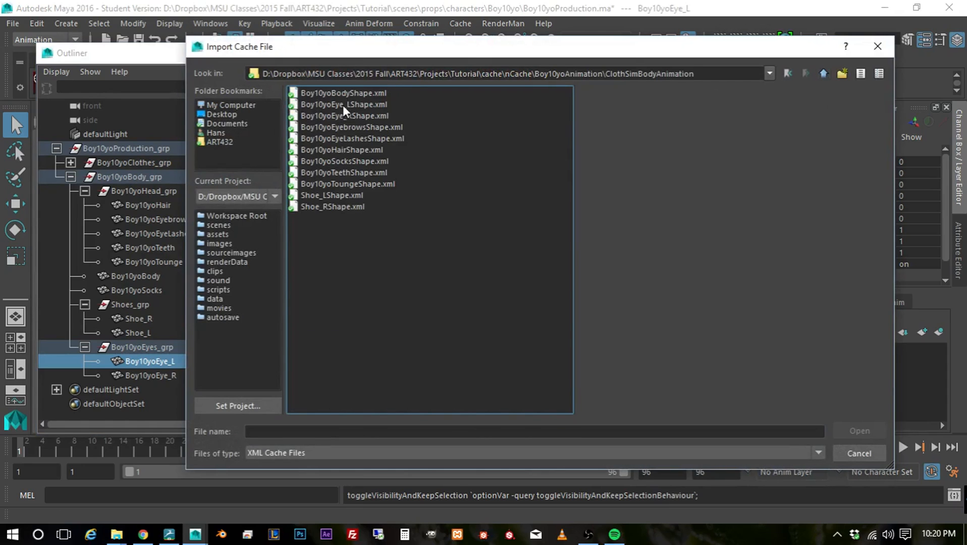
left_click(345, 105)
double_click(345, 105)
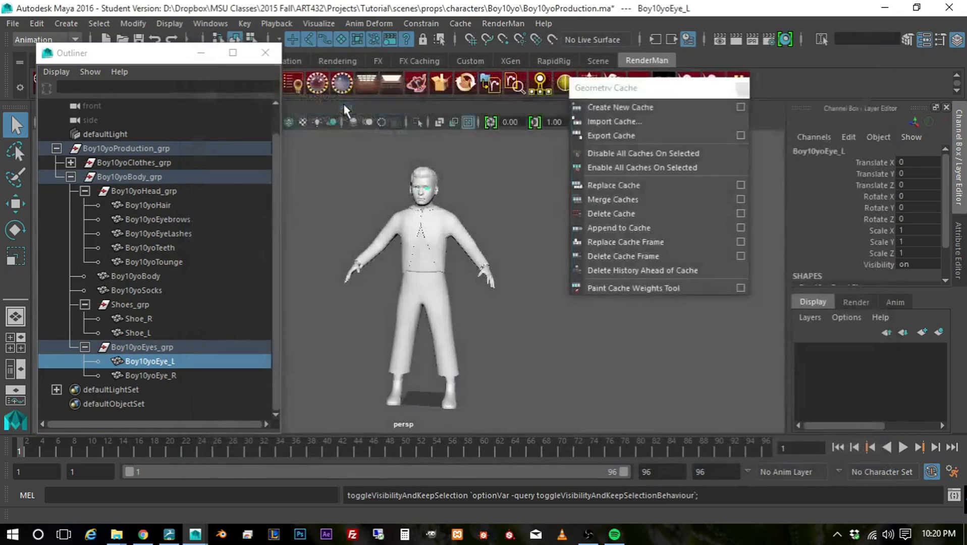
Import the cache file Boy10yoEye_RShape.xml from the Boy10yoAnimation\ClothSimBodyAnimation folder onto the Boy10yoEye_R mesh
left_click(172, 376)
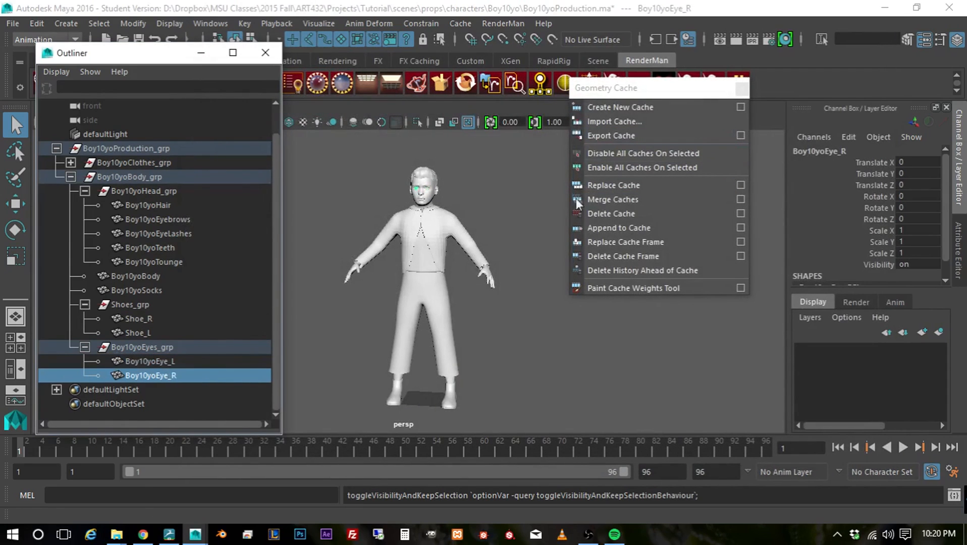
left_click(630, 120)
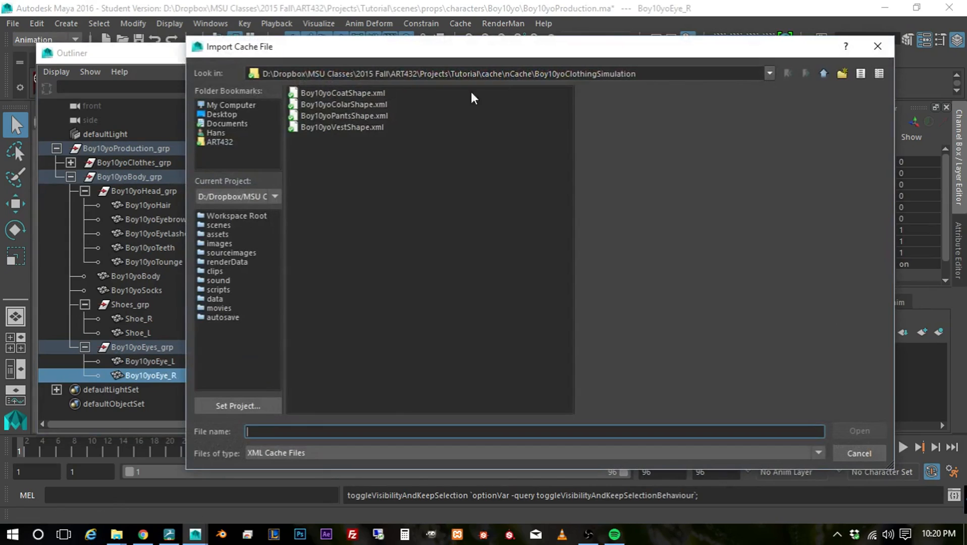
left_click(824, 71)
left_click(823, 71)
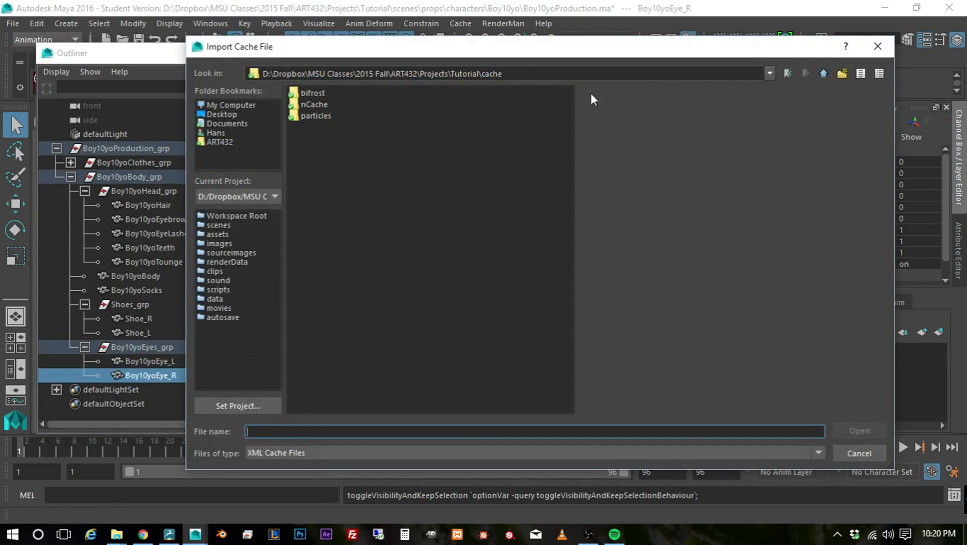
double_click(314, 104)
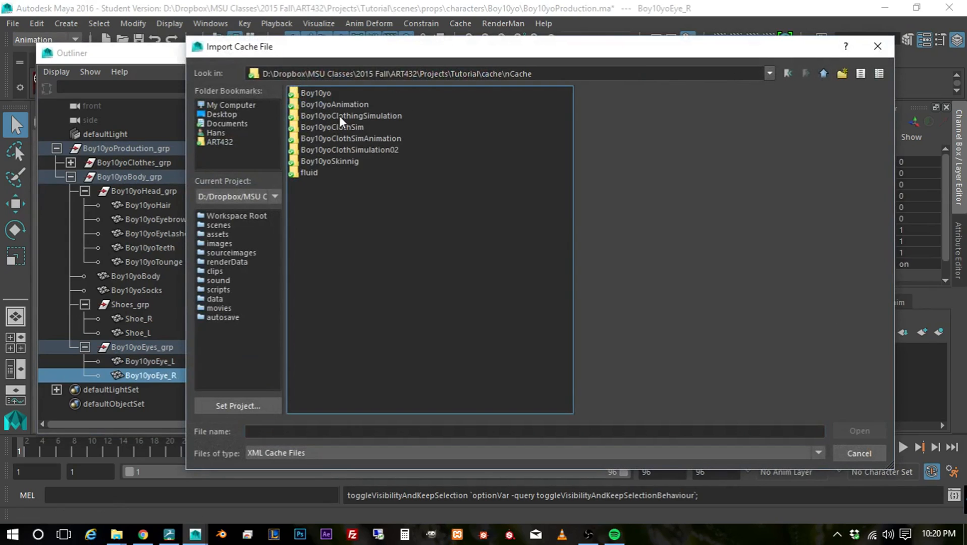
double_click(342, 103)
left_click(337, 93)
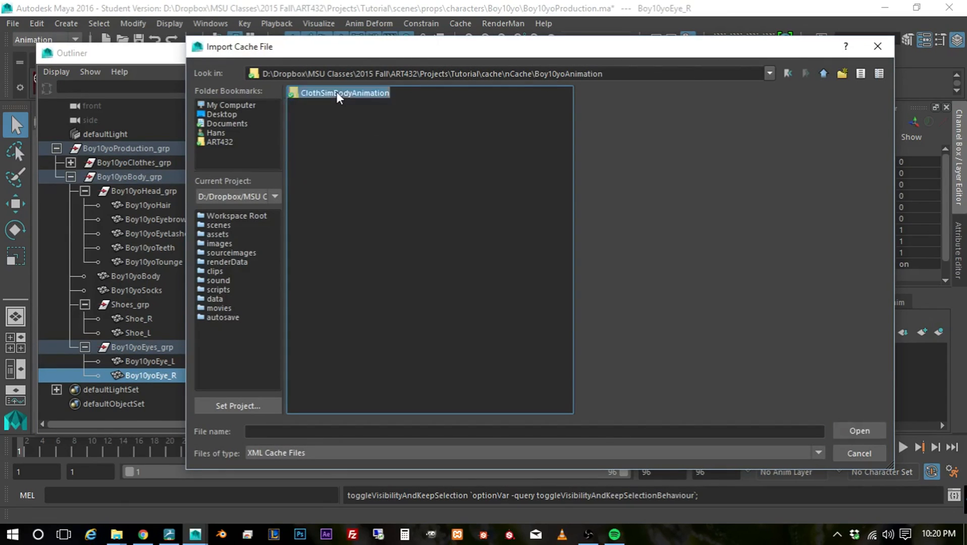
double_click(337, 92)
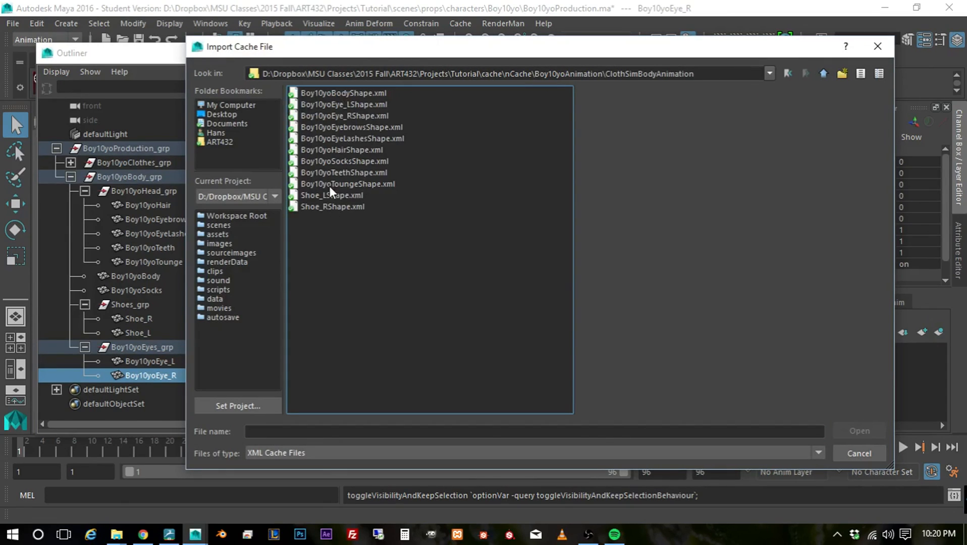
double_click(354, 116)
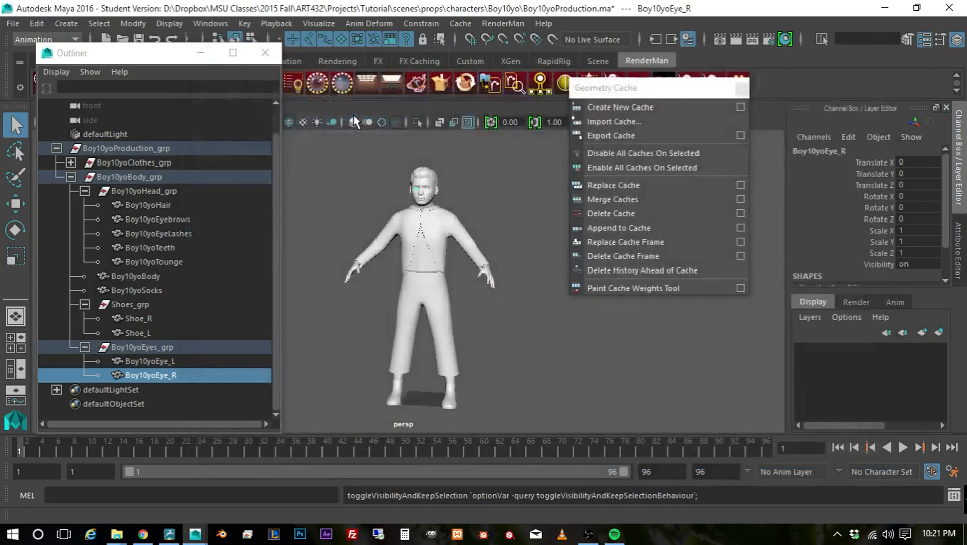
Close the Outliner and the floating Geometry Cache menu to clear the perspective view
left_click(273, 56)
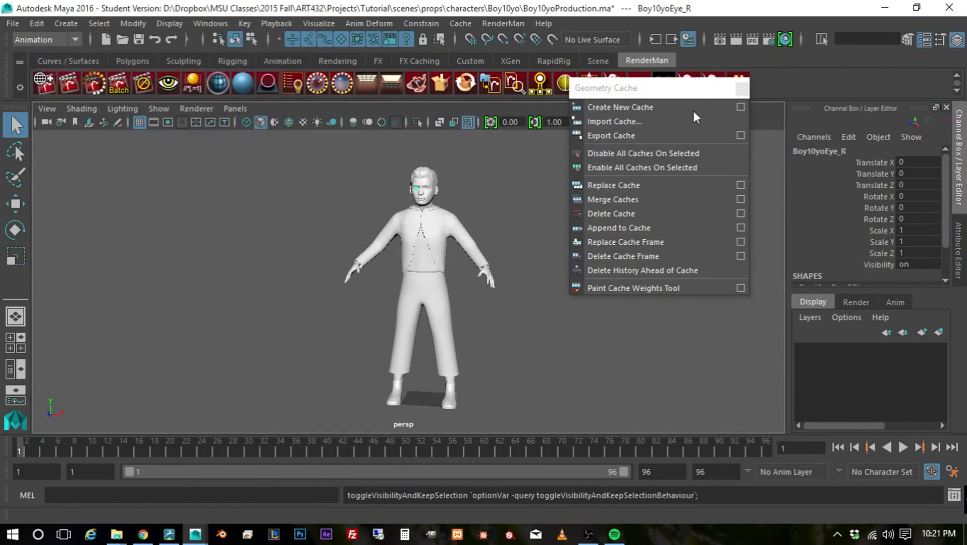
left_click(742, 90)
scroll(357, 274, "down", 4)
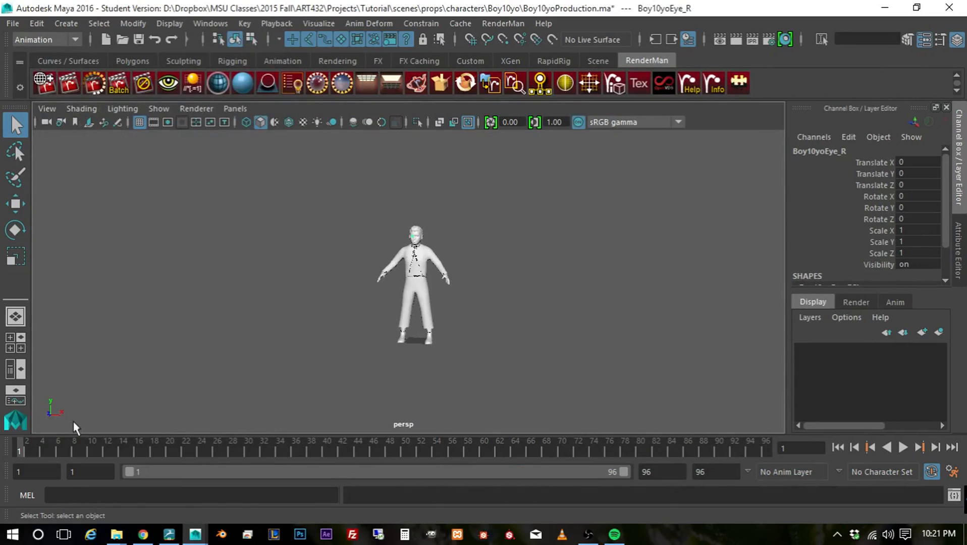
Set the animation end time to 234 and extend the playback range to the full 1 to 234 frames
double_click(700, 472)
type("234")
key("Return")
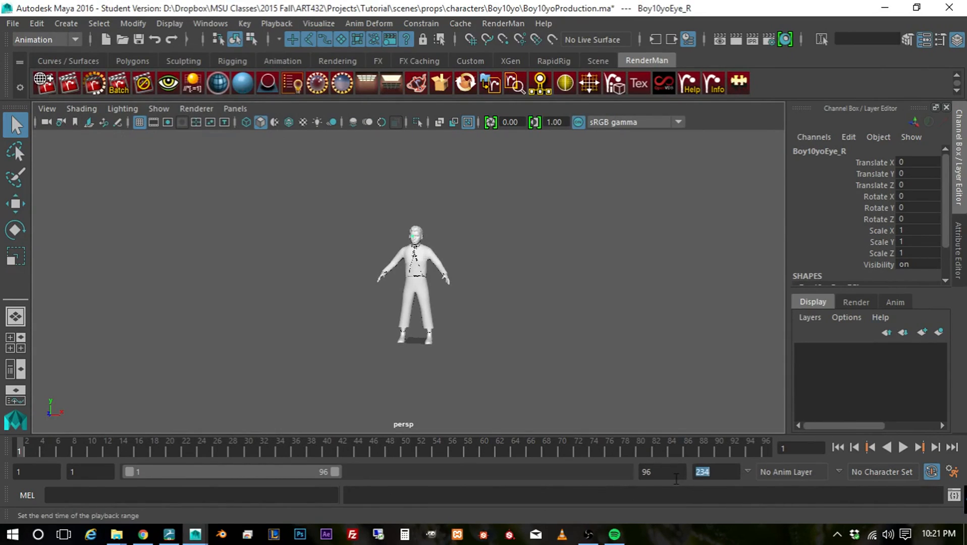
left_click_drag(336, 472, 832, 486)
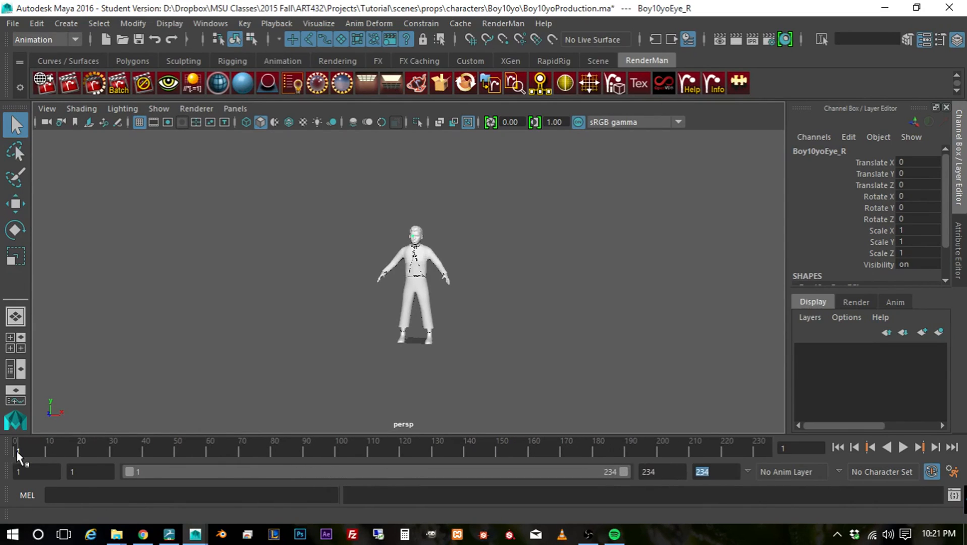
Play back the cached character animation with nothing selected to check the body and clothing motion, and stop at frame 1
key("alt+v")
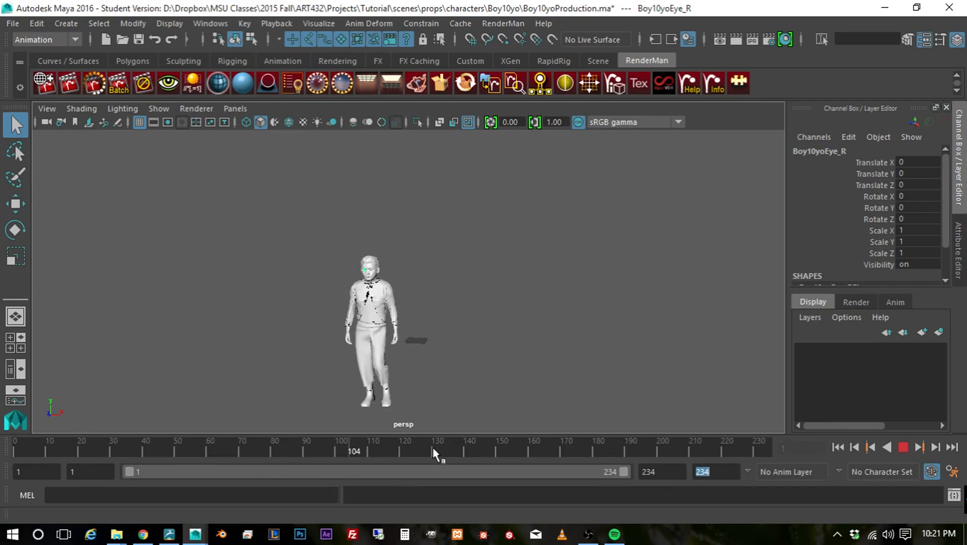
left_click(517, 446)
scroll(446, 364, "down", 5)
scroll(447, 364, "up", 2)
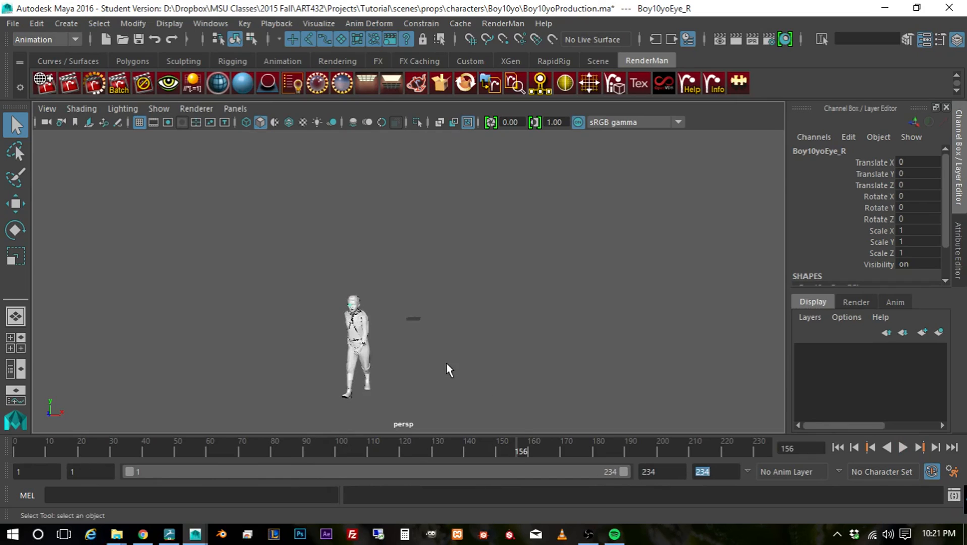
left_click(446, 334)
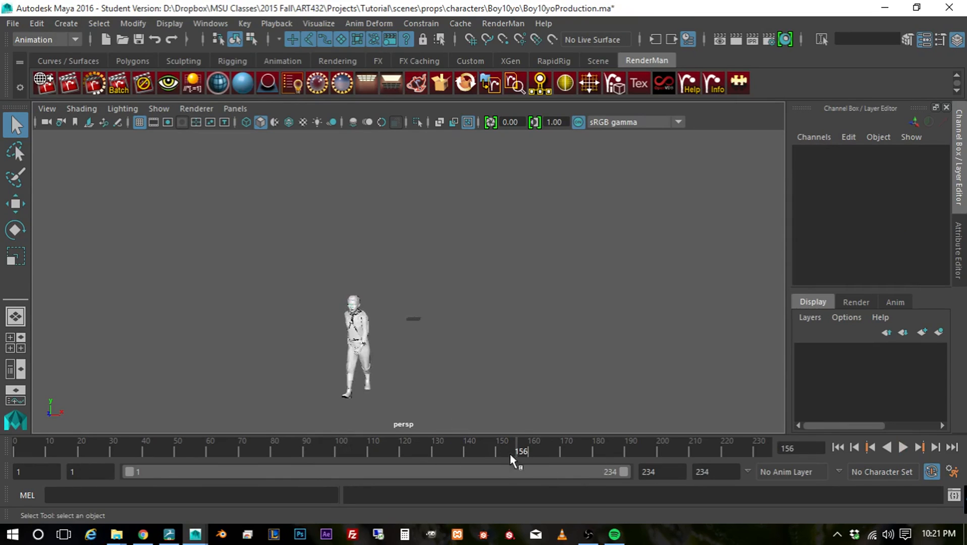
key("alt+v")
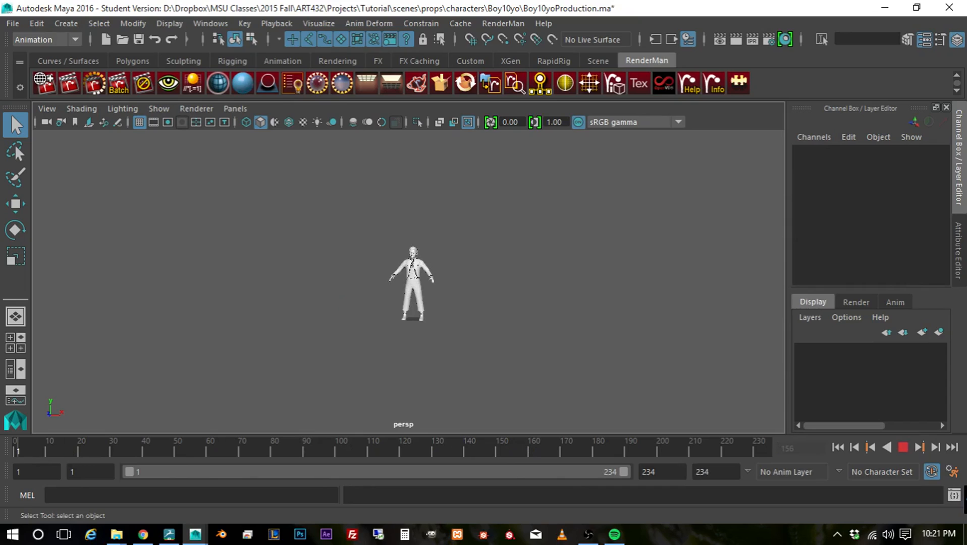
key("alt+v")
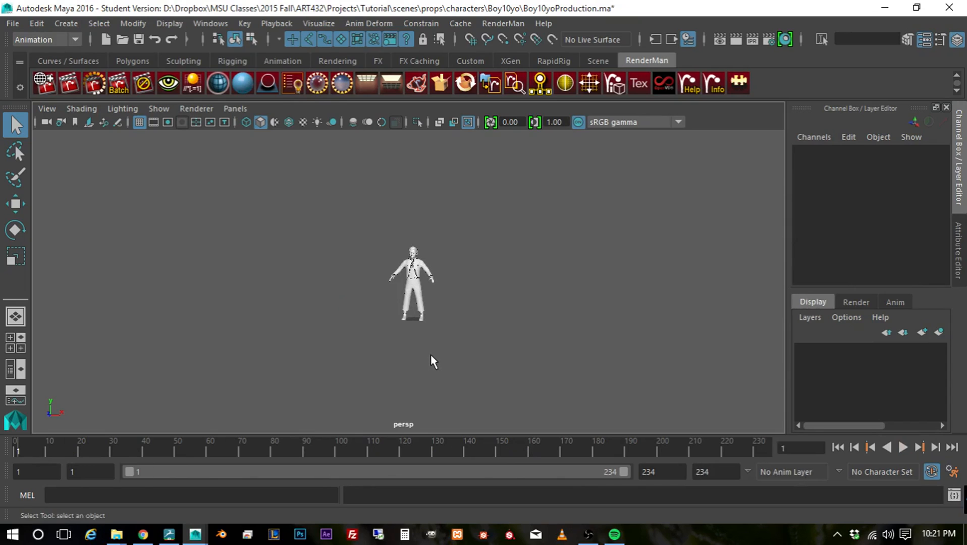
Play the cached animation from an angled close view of the character and stop it at frame 82
left_click_drag(447, 348, 377, 356, "alt")
scroll(389, 367, "up", 6)
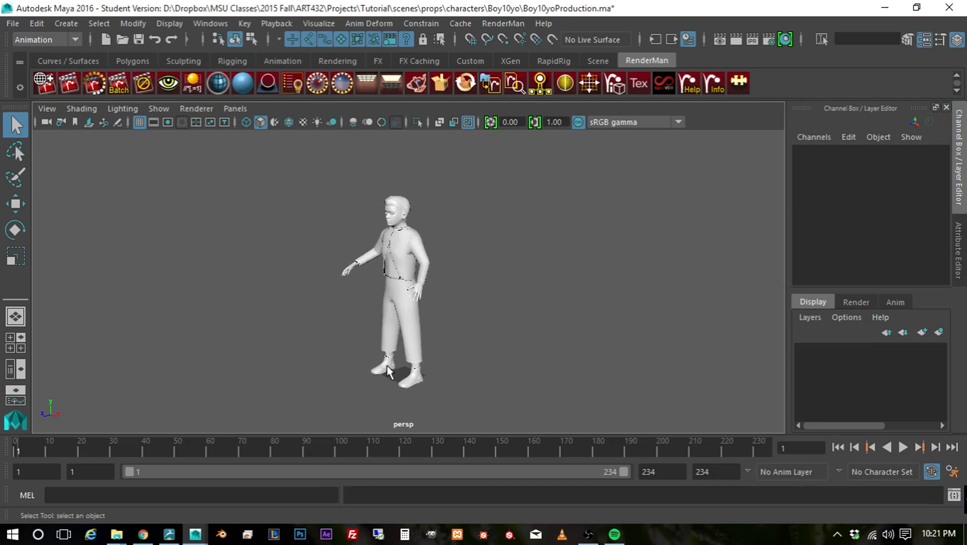
left_click(903, 448)
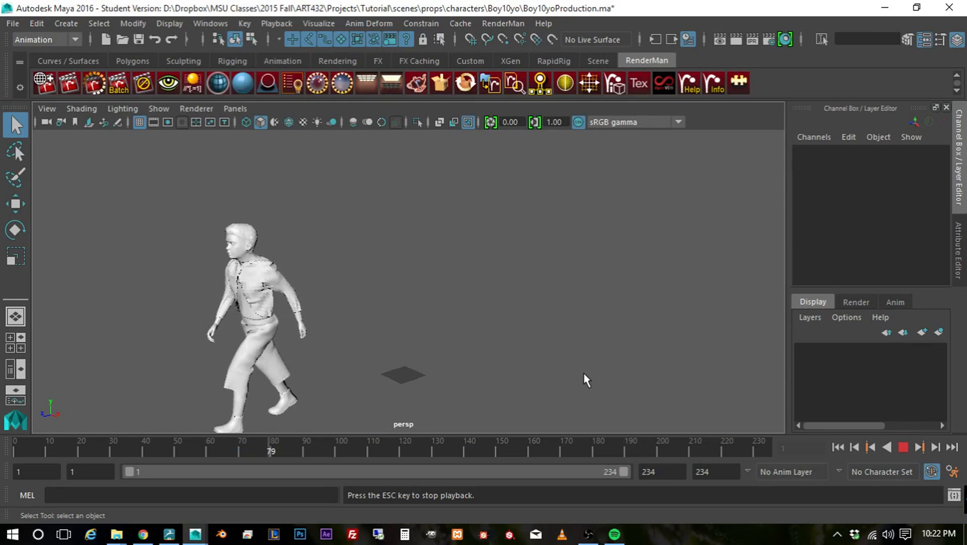
left_click(905, 447)
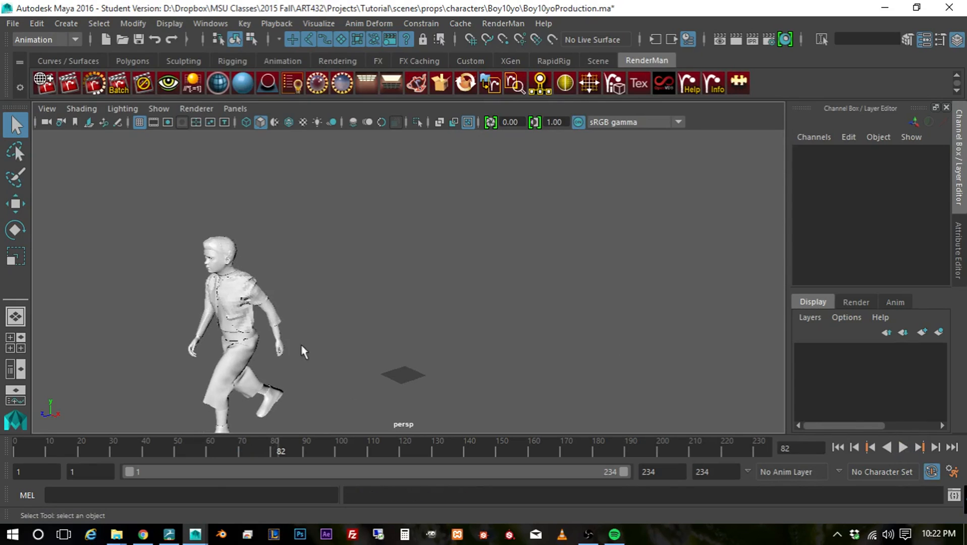
Turn on smooth mesh preview for the Boy10yoCoat mesh and inspect the coat up close
left_click_drag(133, 347, 190, 338, "alt")
scroll(200, 346, "up", 5)
middle_click_drag(67, 301, 252, 354, "alt")
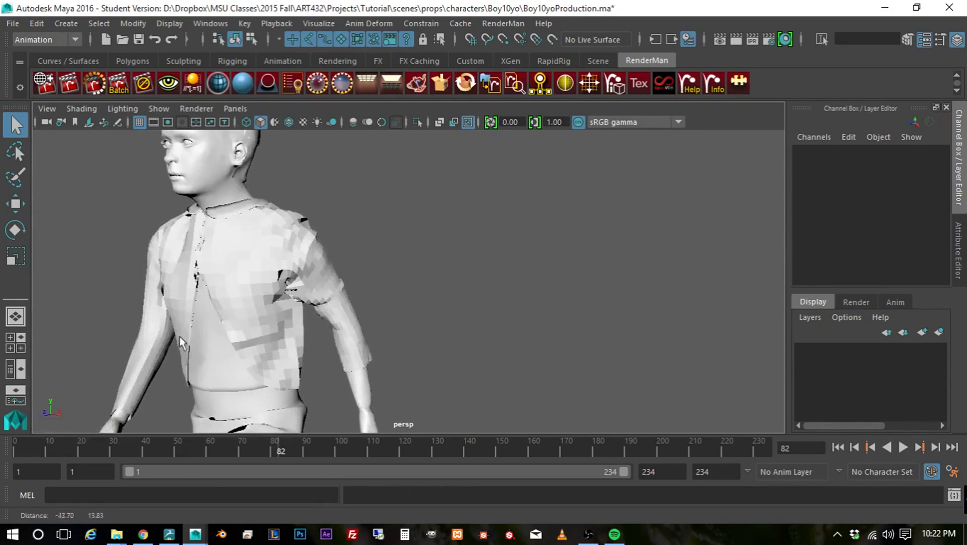
left_click(240, 256)
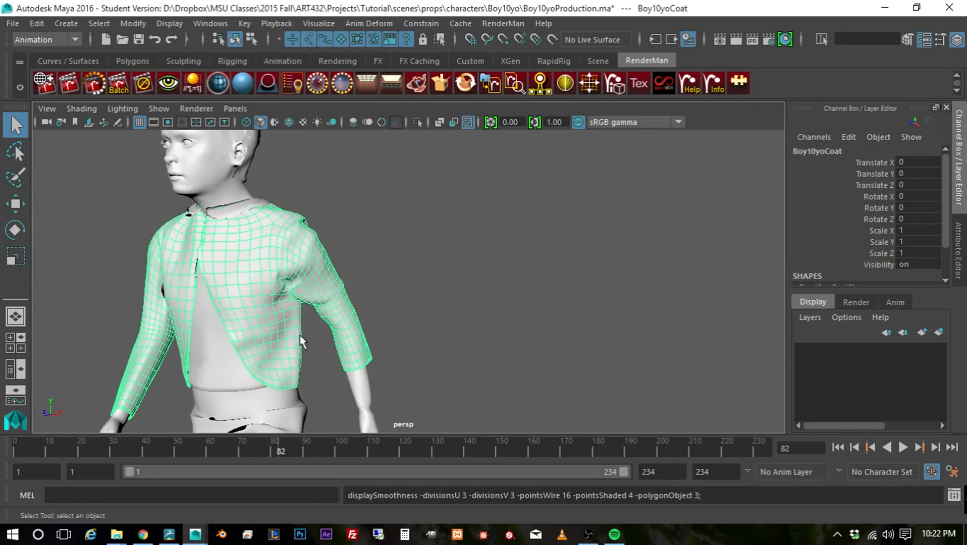
left_click_drag(254, 254, 272, 281, "alt")
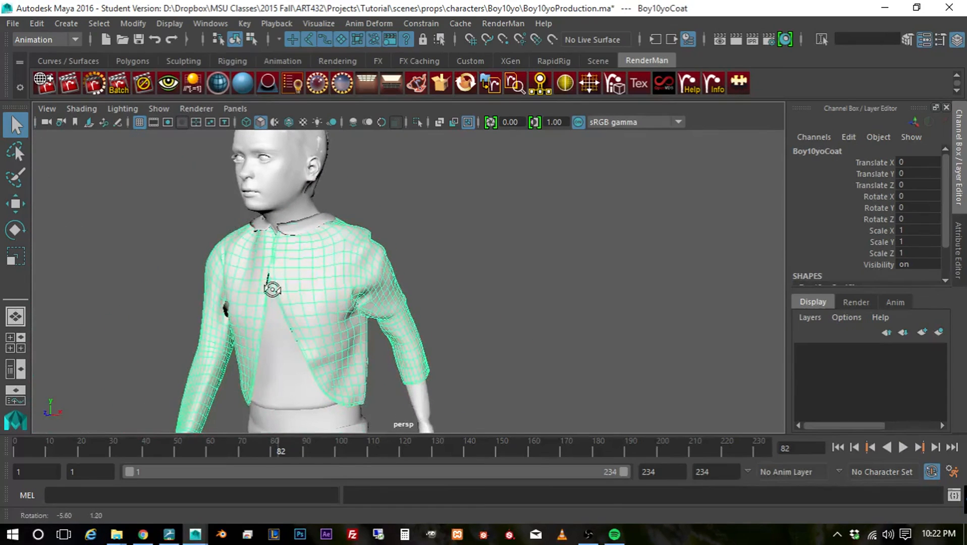
Inspect the coat's lower edge and the waist with the coat deselected, and select the Boy10yoPants mesh
middle_click_drag(323, 334, 328, 274, "alt")
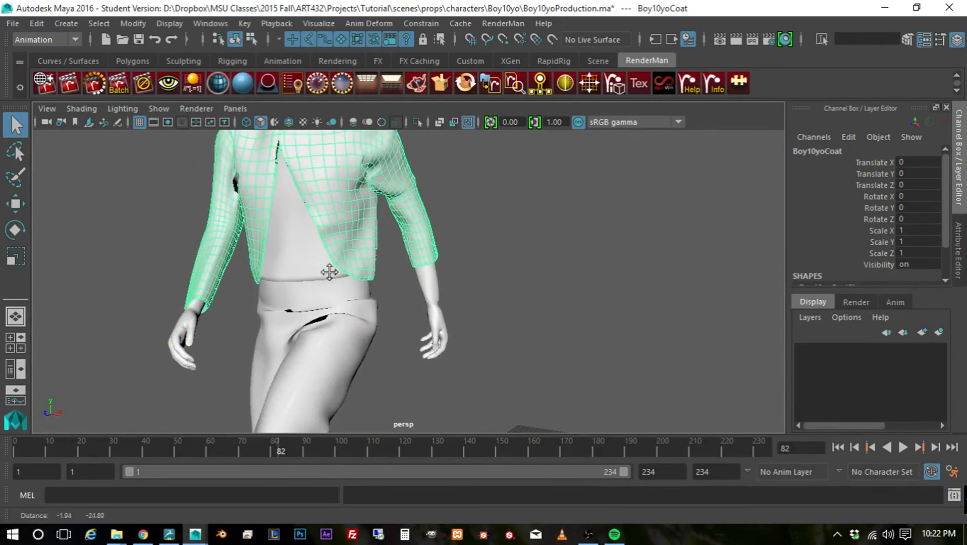
left_click_drag(328, 274, 306, 264, "alt")
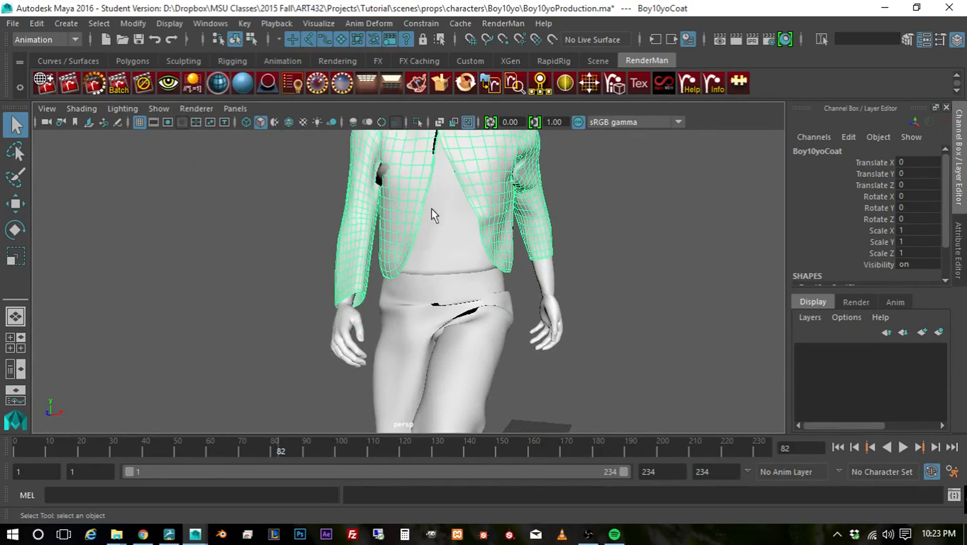
left_click(266, 248)
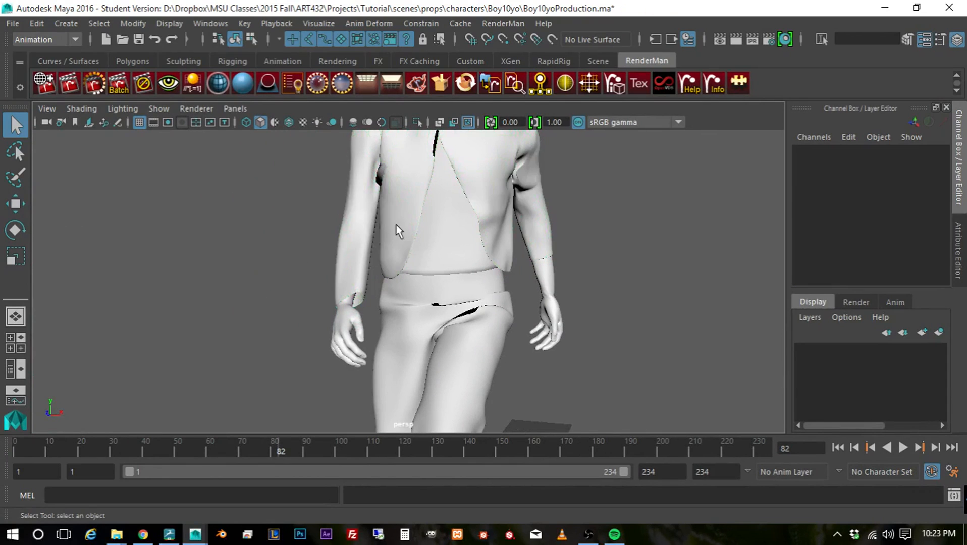
right_click_drag(396, 226, 382, 261, "alt")
middle_click_drag(381, 261, 379, 260, "alt")
mouse_move(367, 291)
left_mouse_down("alt")
mouse_move(393, 289)
mouse_move(391, 278)
mouse_move(355, 285)
left_mouse_up("alt")
left_click(376, 352)
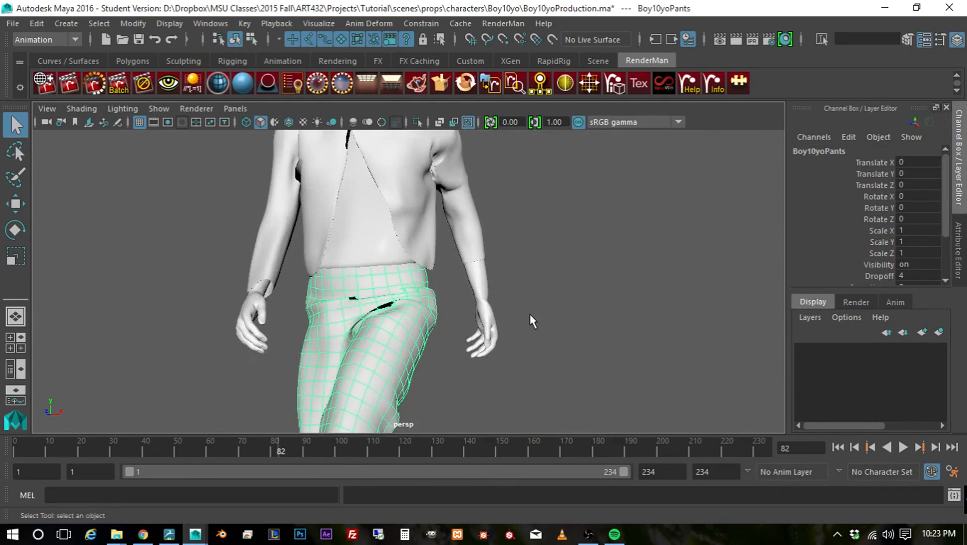
Clear the selection, frame the walking character in the perspective view, and render the current frame with RenderMan
scroll(391, 334, "down", 3)
left_click(573, 287)
left_click_drag(480, 320, 460, 307, "alt")
scroll(475, 318, "down", 3)
scroll(457, 313, "up", 2)
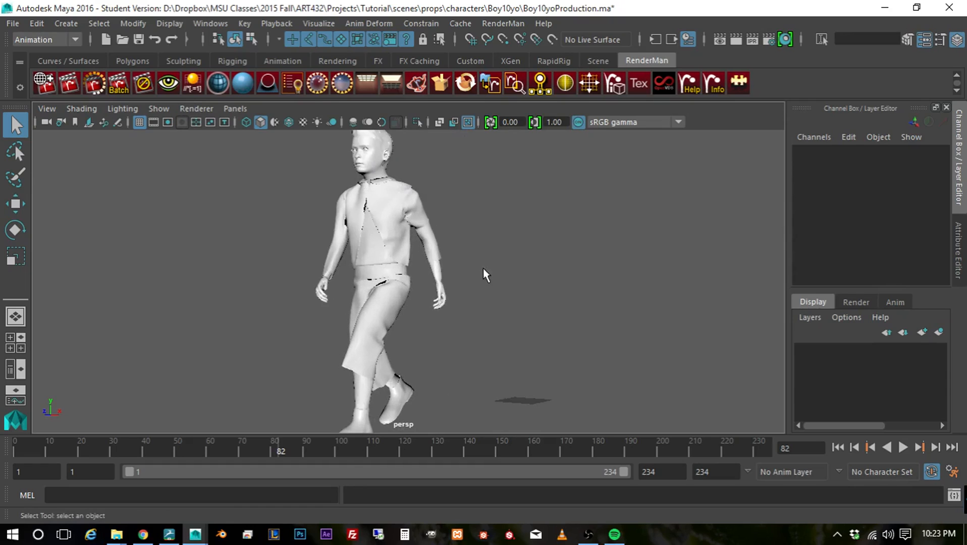
middle_click_drag(483, 268, 492, 273, "alt")
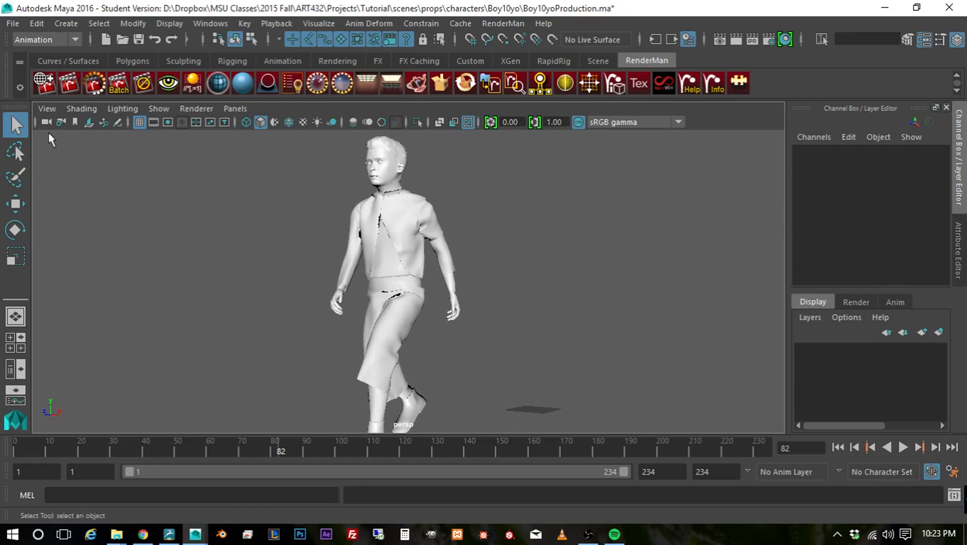
left_click(70, 86)
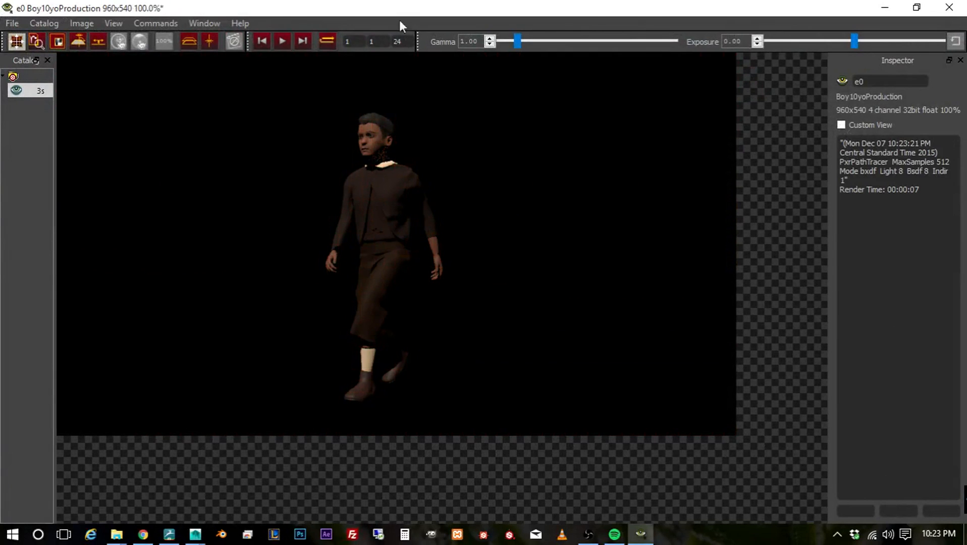
Move the reduced render viewer aside, maximize it to check the character render, and switch back to Maya
double_click(713, 15)
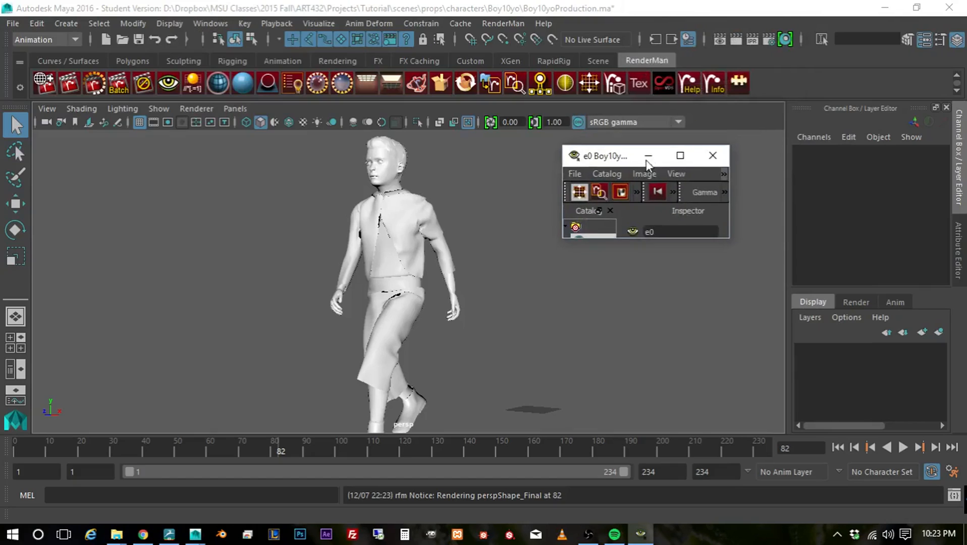
left_click_drag(648, 161, 455, 169)
left_click_drag(525, 7, 966, 55)
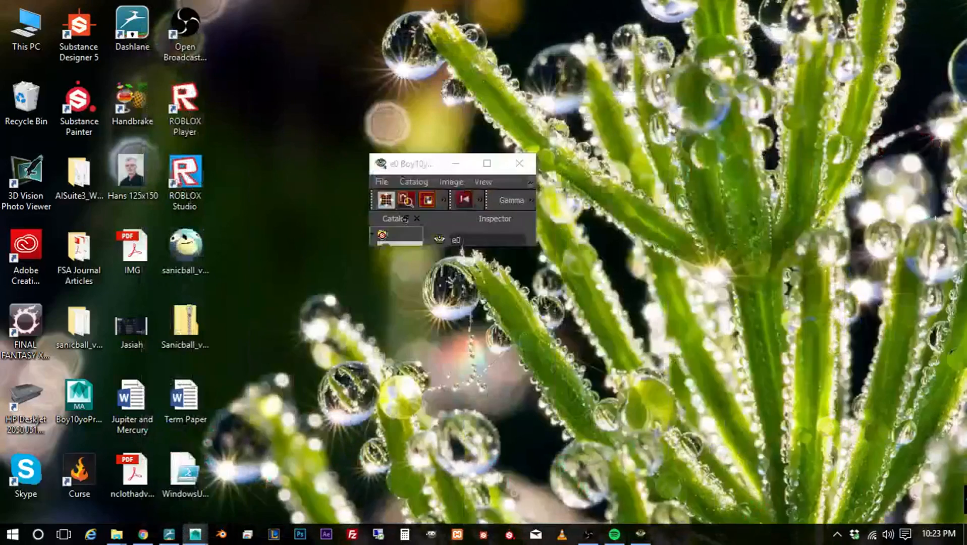
left_click(487, 164)
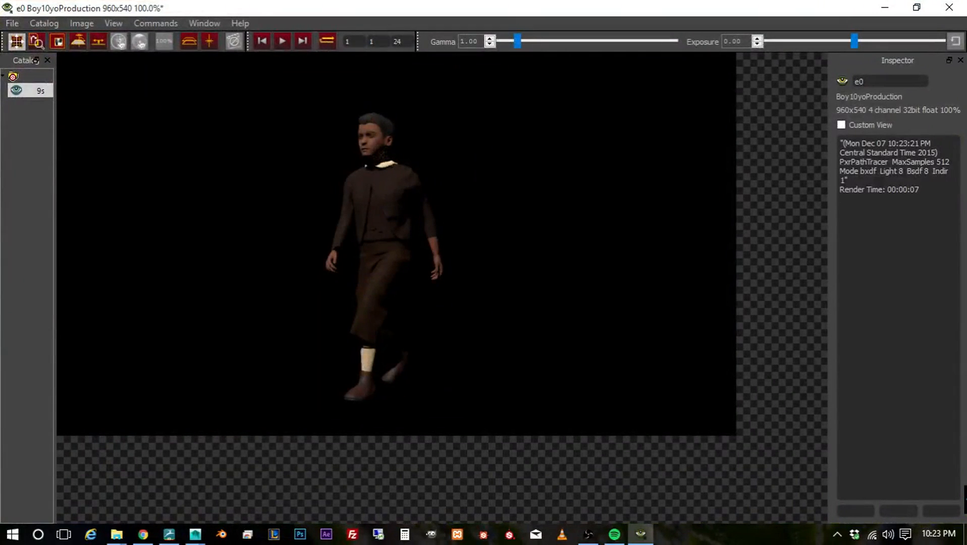
key("alt+Tab")
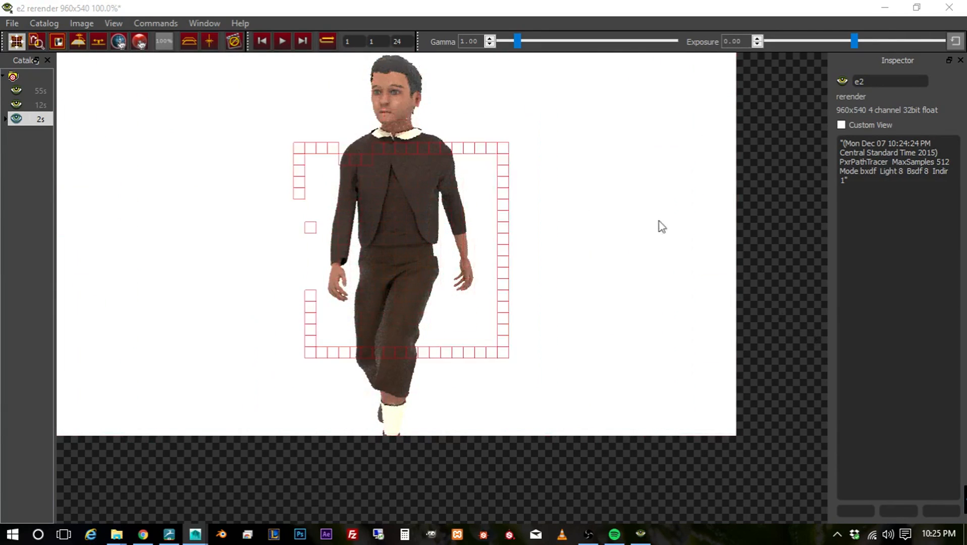
Stop the running re-render and examine the front view of the clothed character in the render viewer
left_click(234, 41)
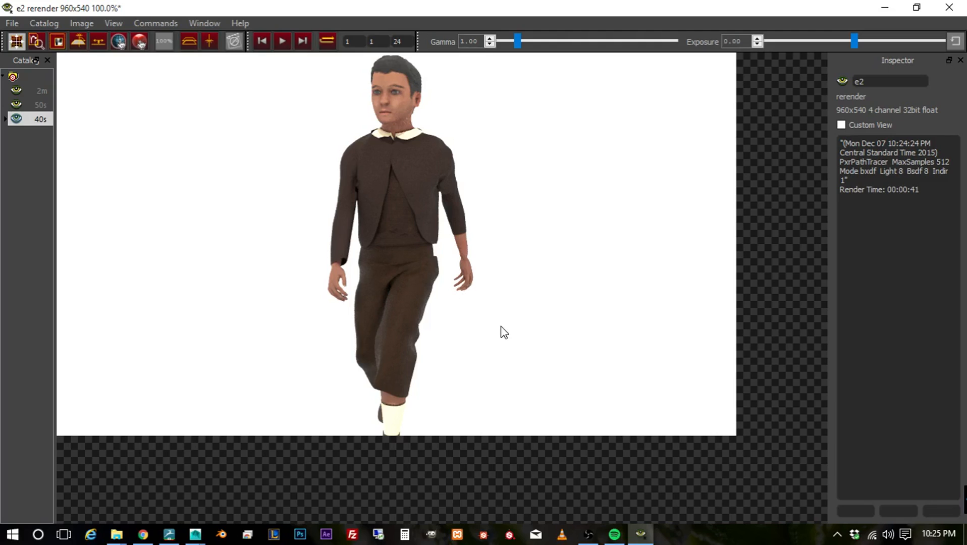
scroll(503, 331, "down", 1)
scroll(503, 331, "up", 1)
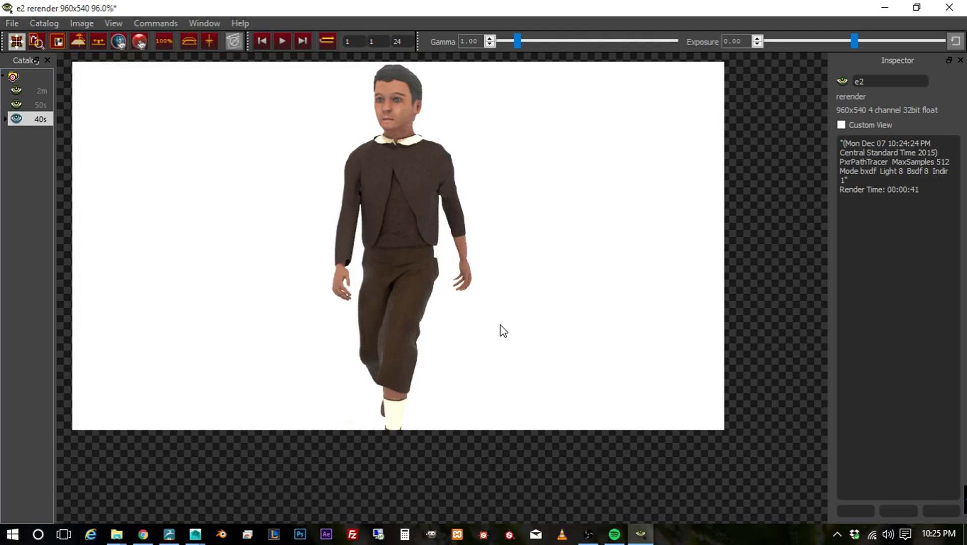